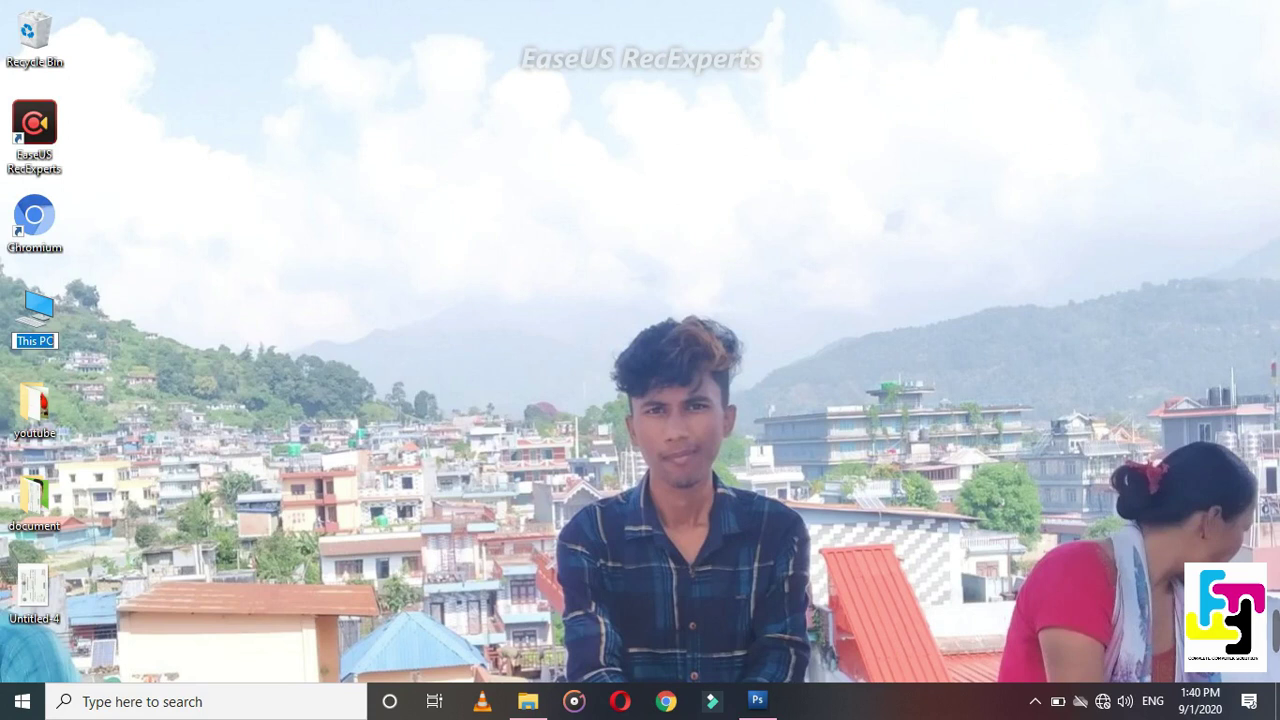
Step: Close 00.jpg and open the Untitled-4 certificate scan from the document folder
left_click(757, 700)
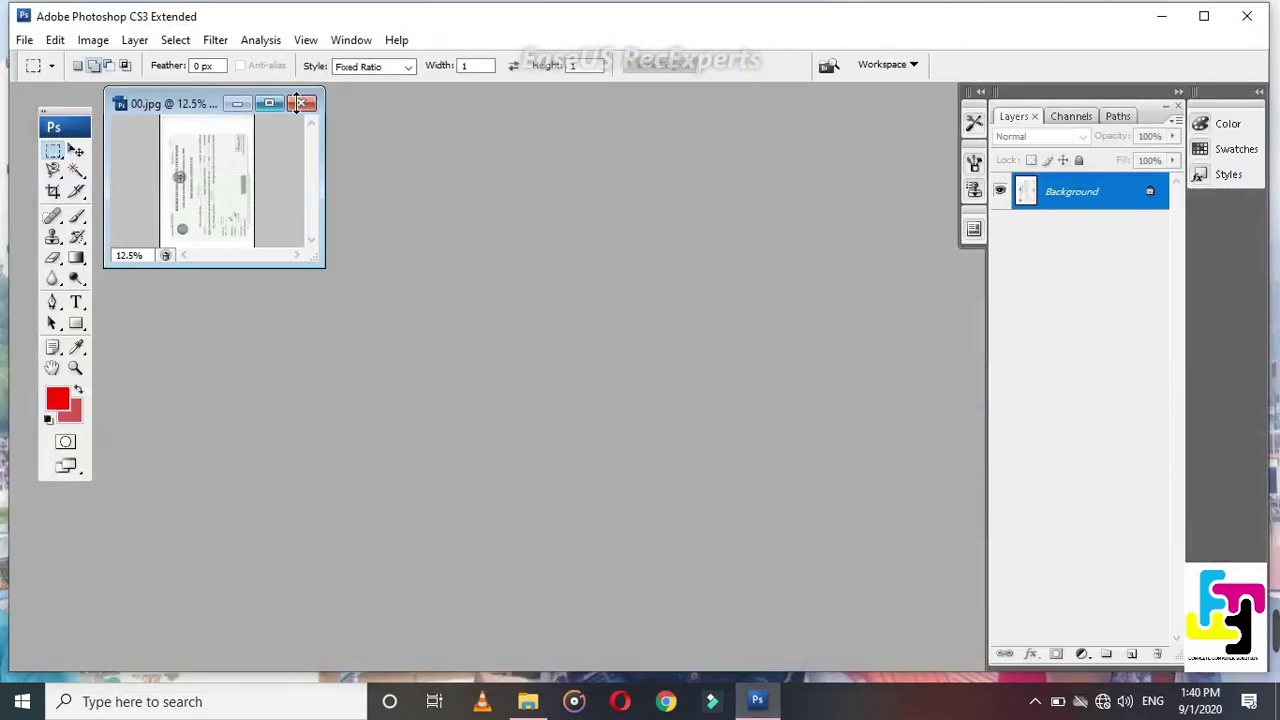
left_click(305, 104)
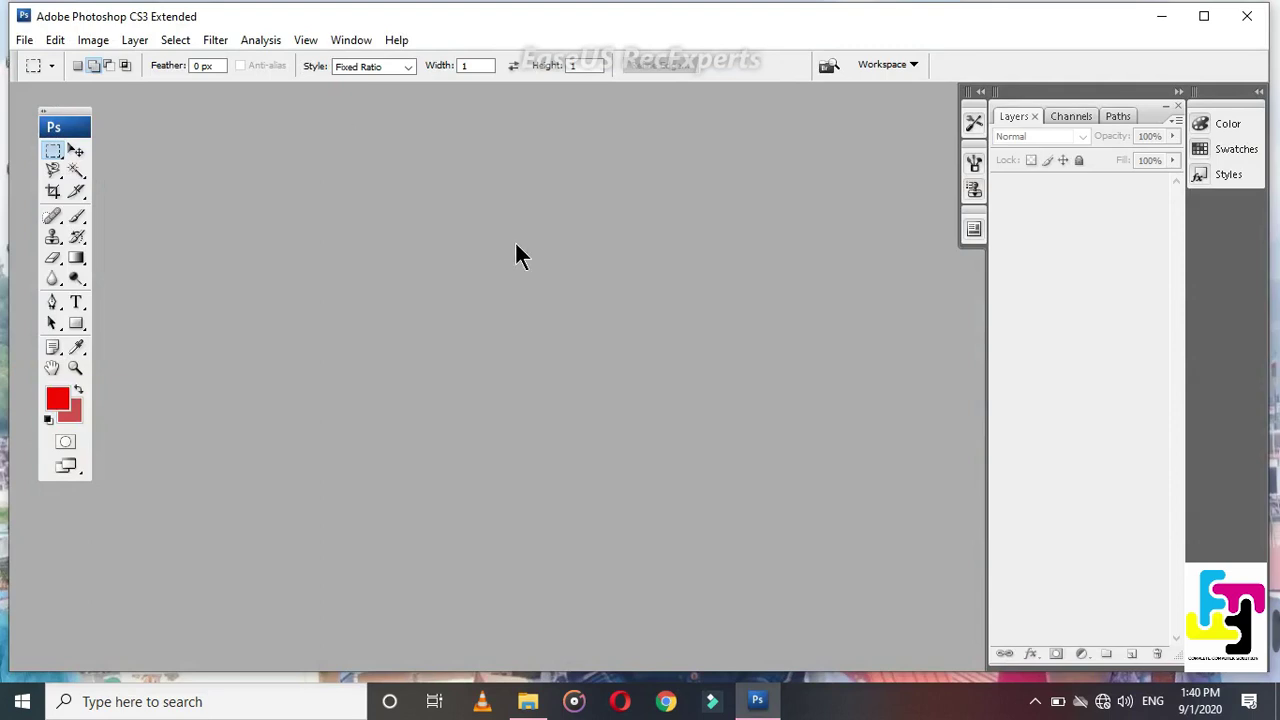
left_click(24, 42)
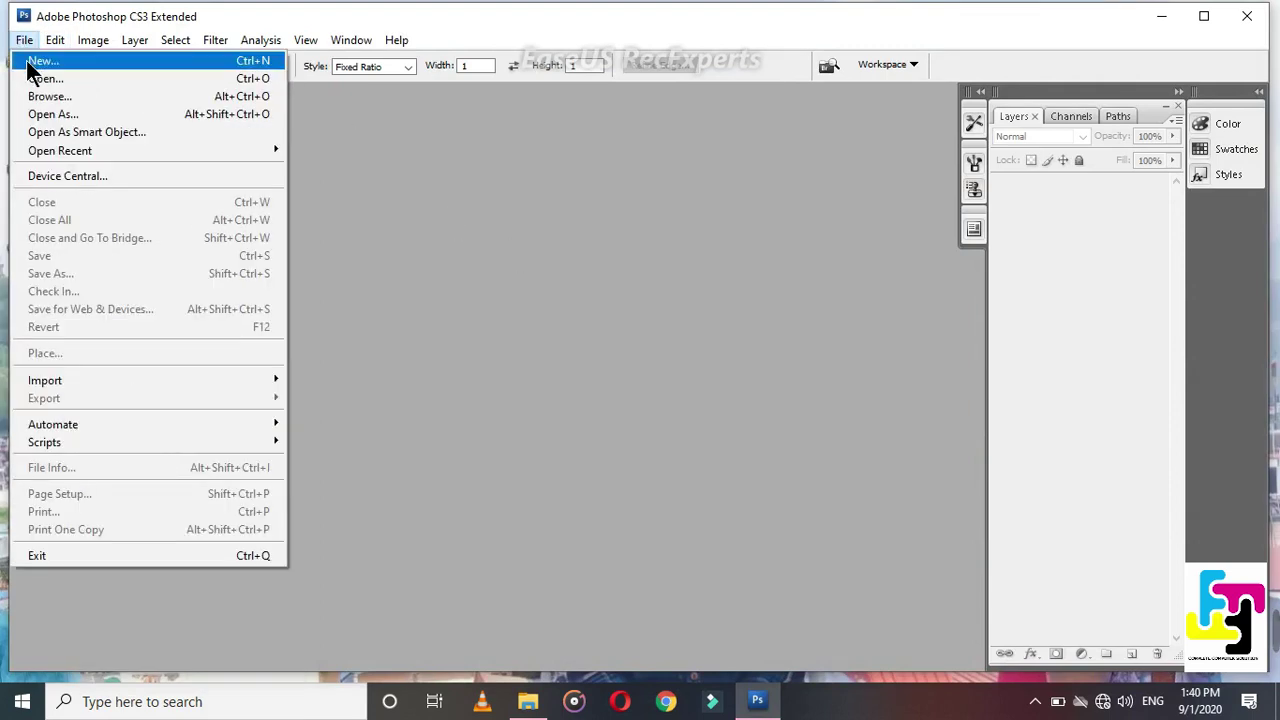
left_click(40, 80)
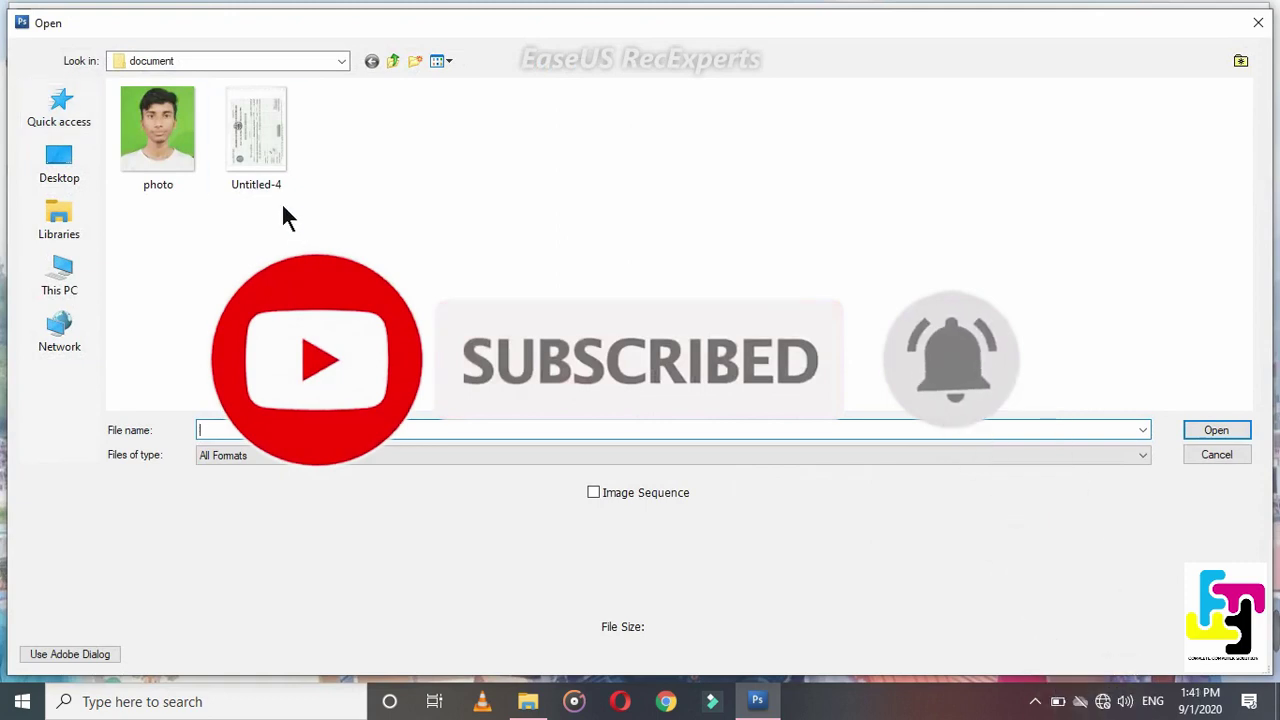
mouse_move(256, 135)
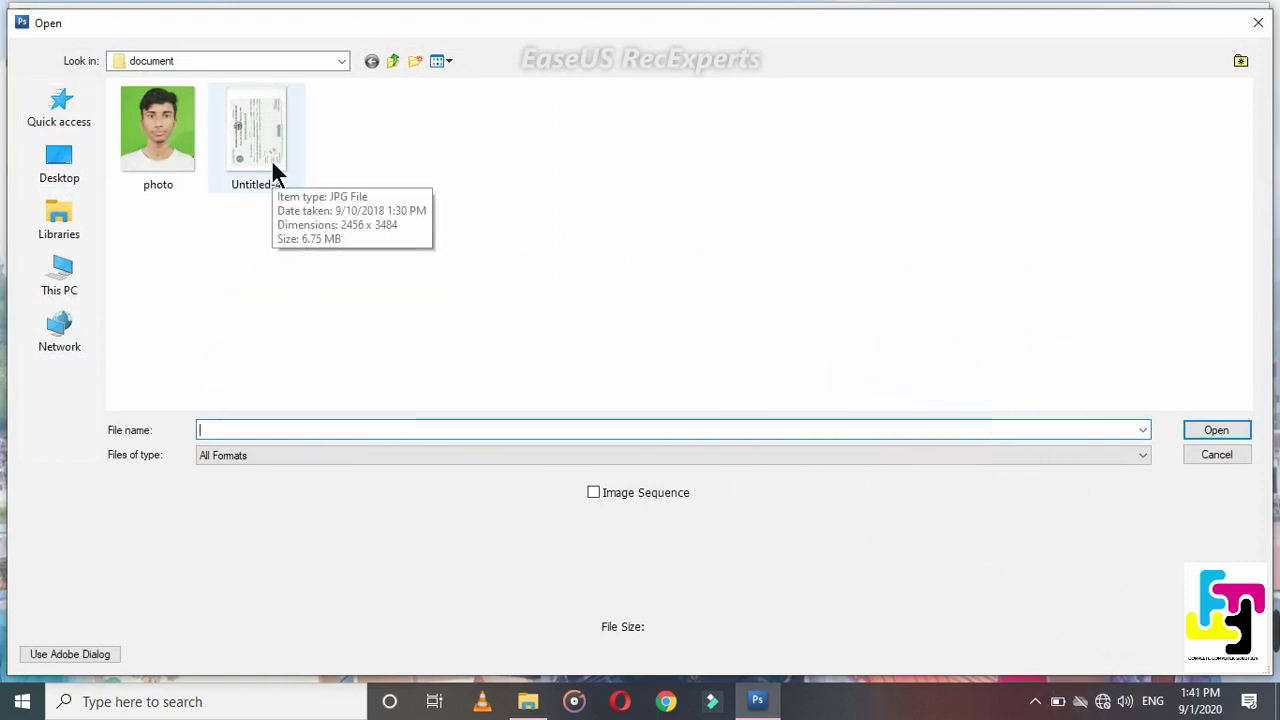
left_click(273, 165)
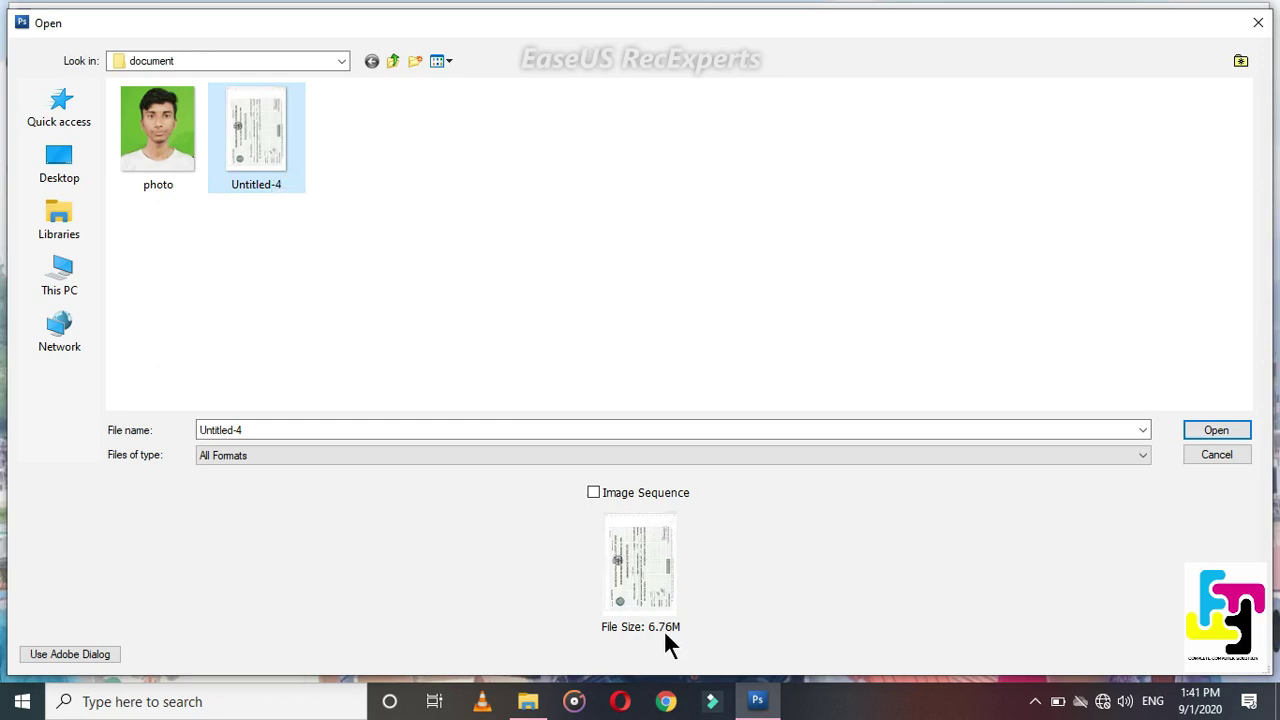
left_click(1231, 438)
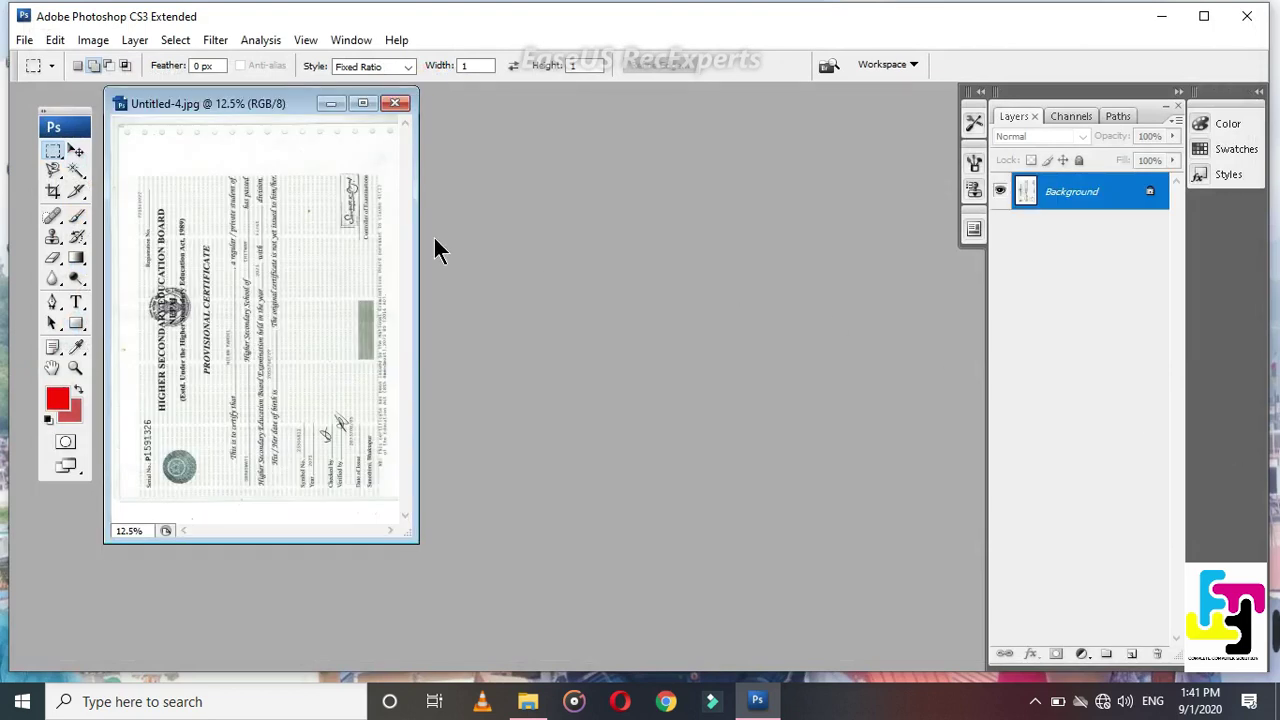
Step: Resize the certificate to 700 pixels wide (700×993) with Constrain Proportions on
right_click(235, 101)
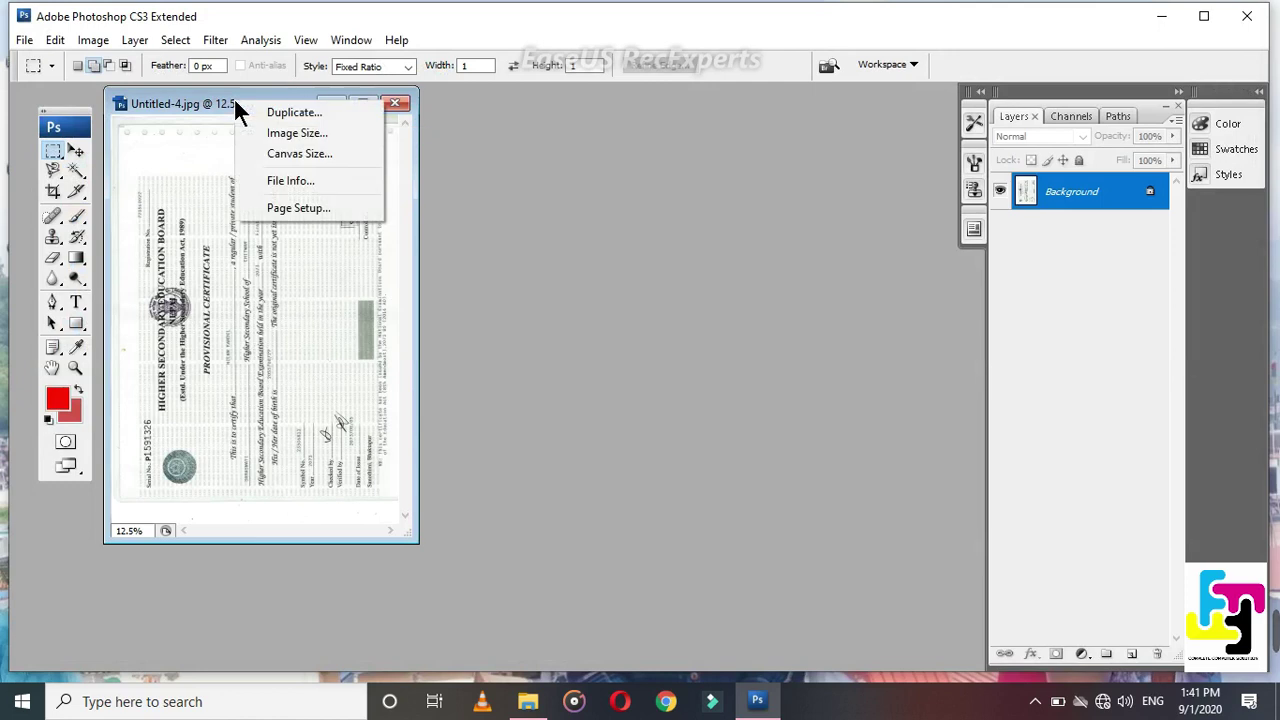
left_click(304, 140)
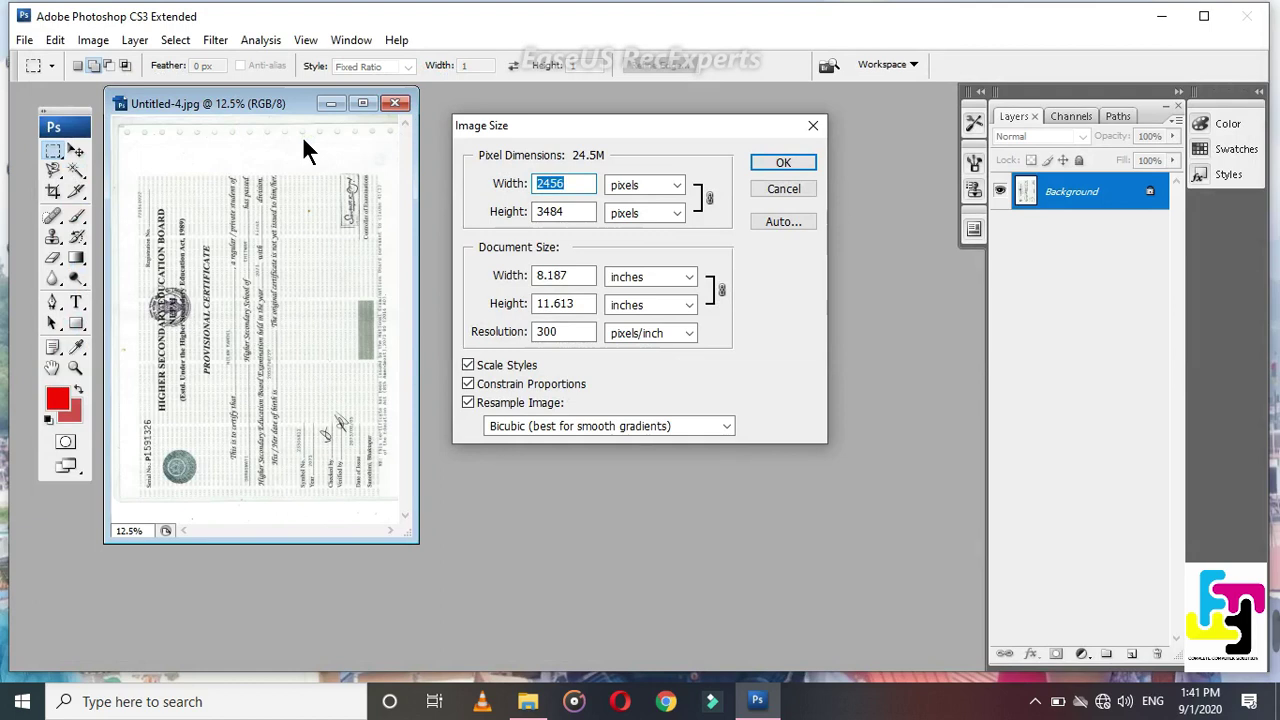
type("7")
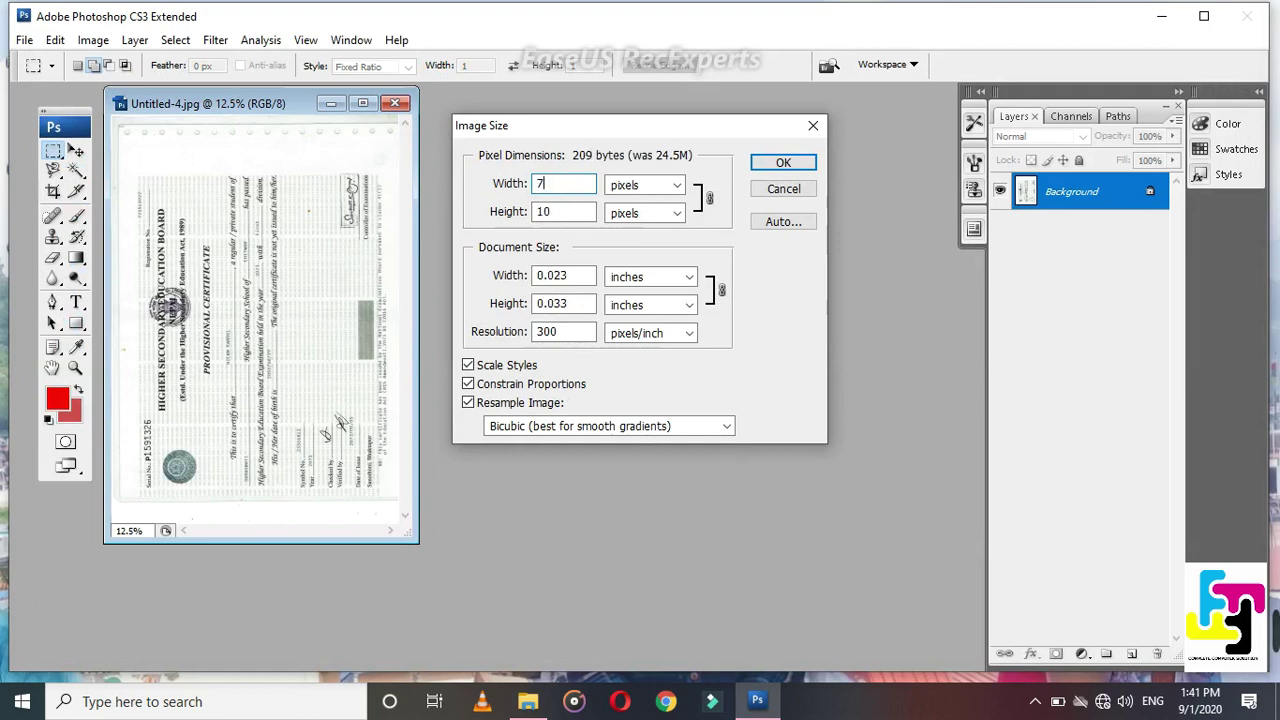
type("00")
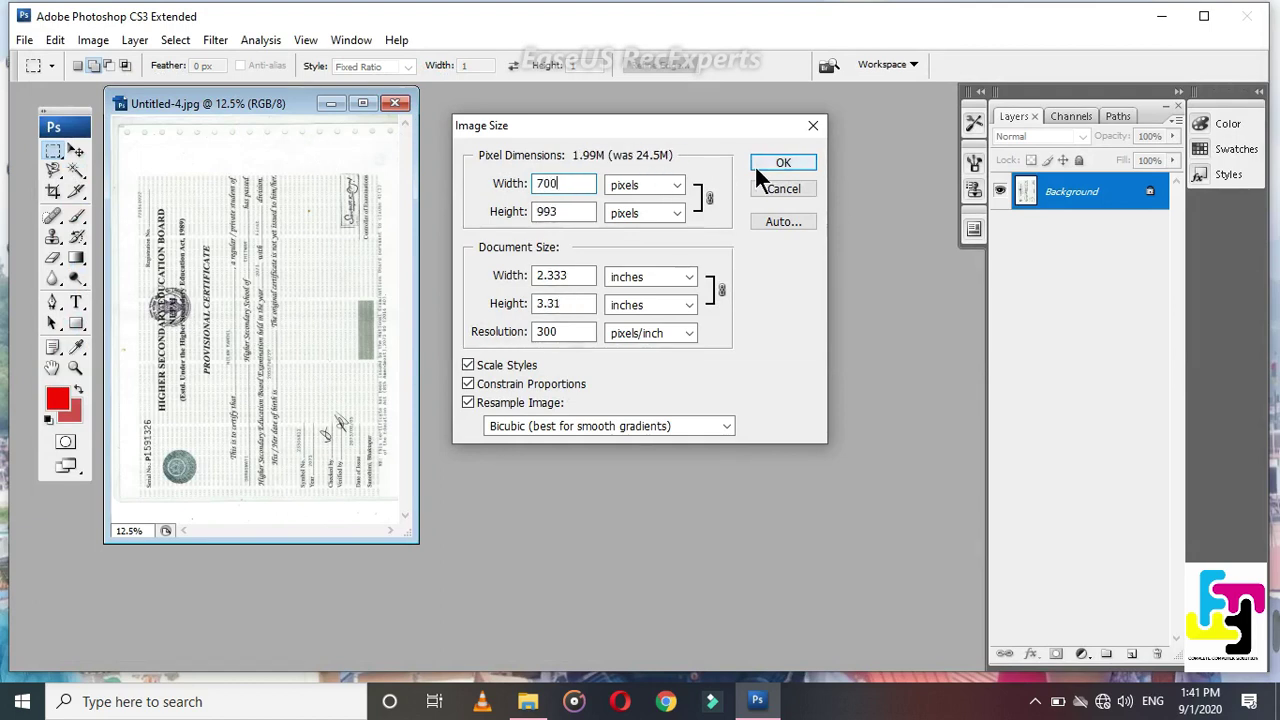
left_click(759, 166)
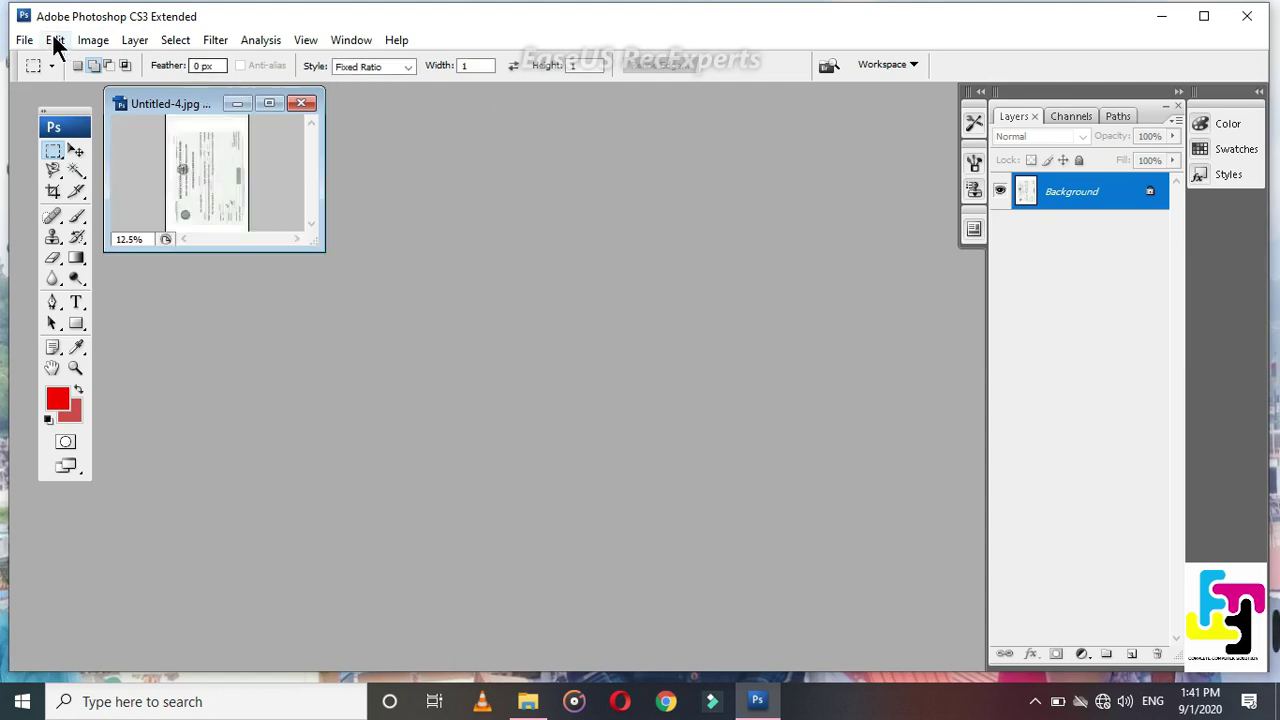
Step: Save the certificate as 'document minize' in the Desktop's document folder
left_click(28, 40)
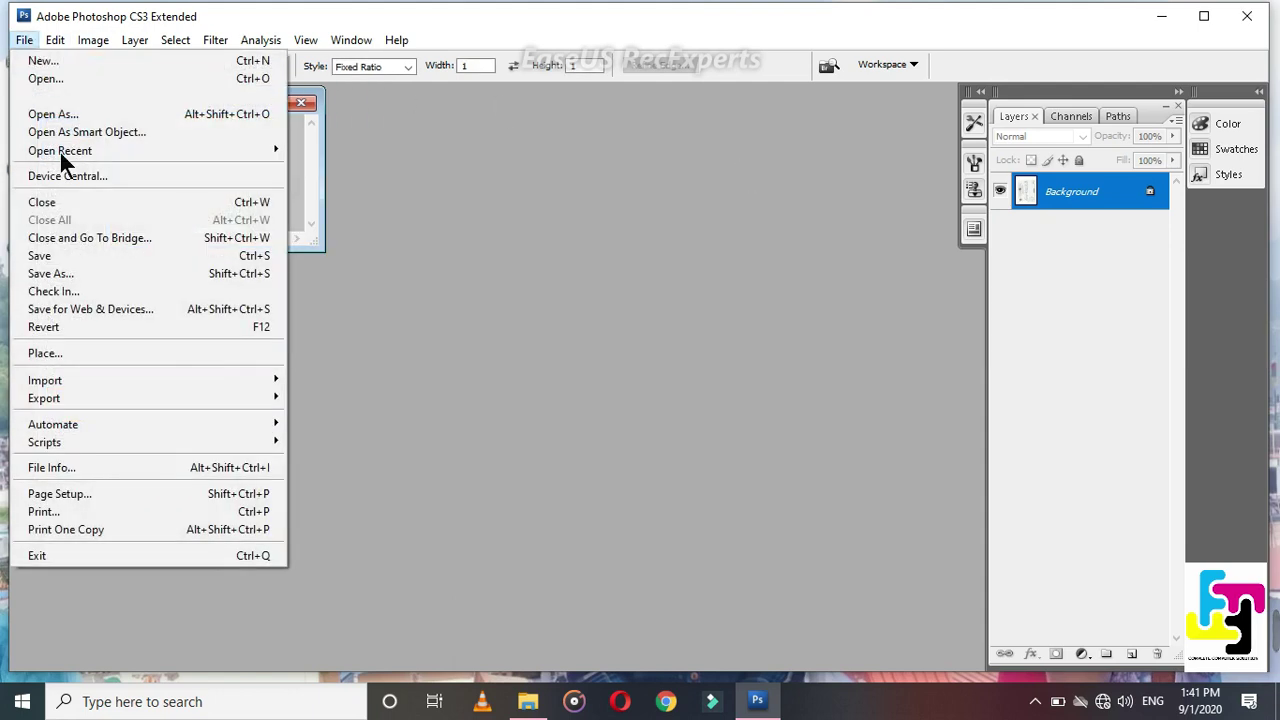
left_click(97, 281)
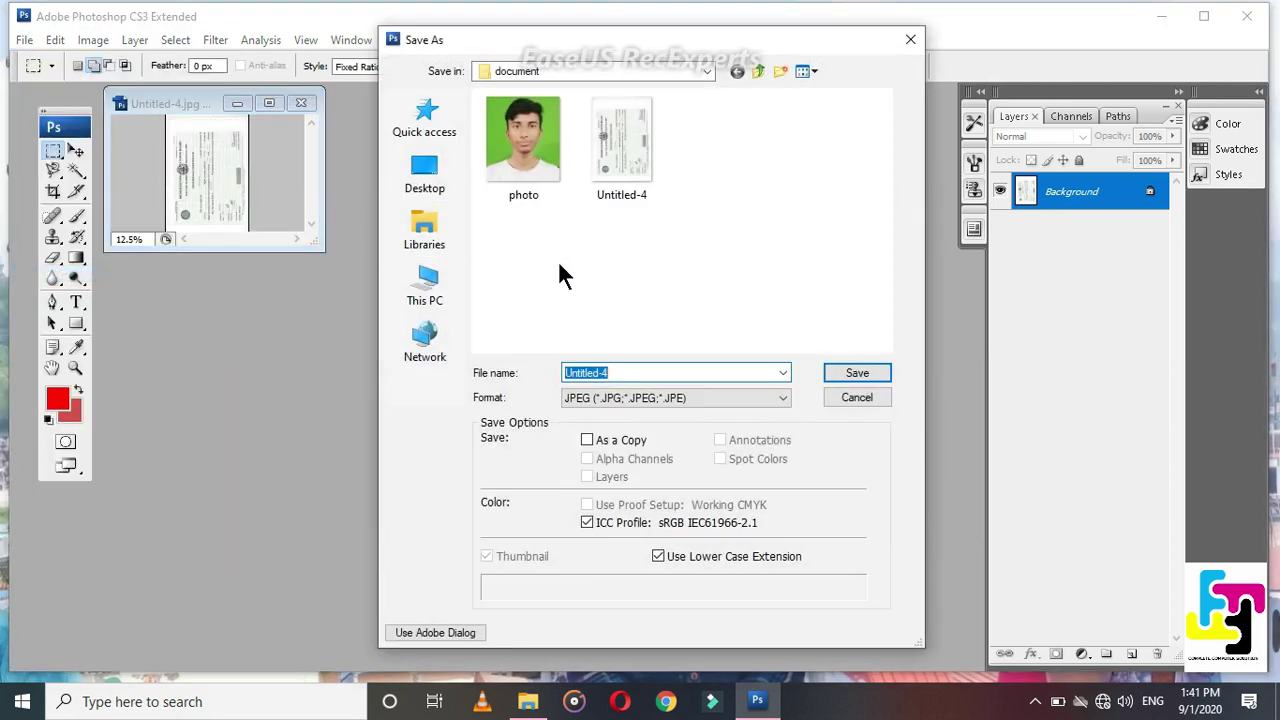
left_click(438, 280)
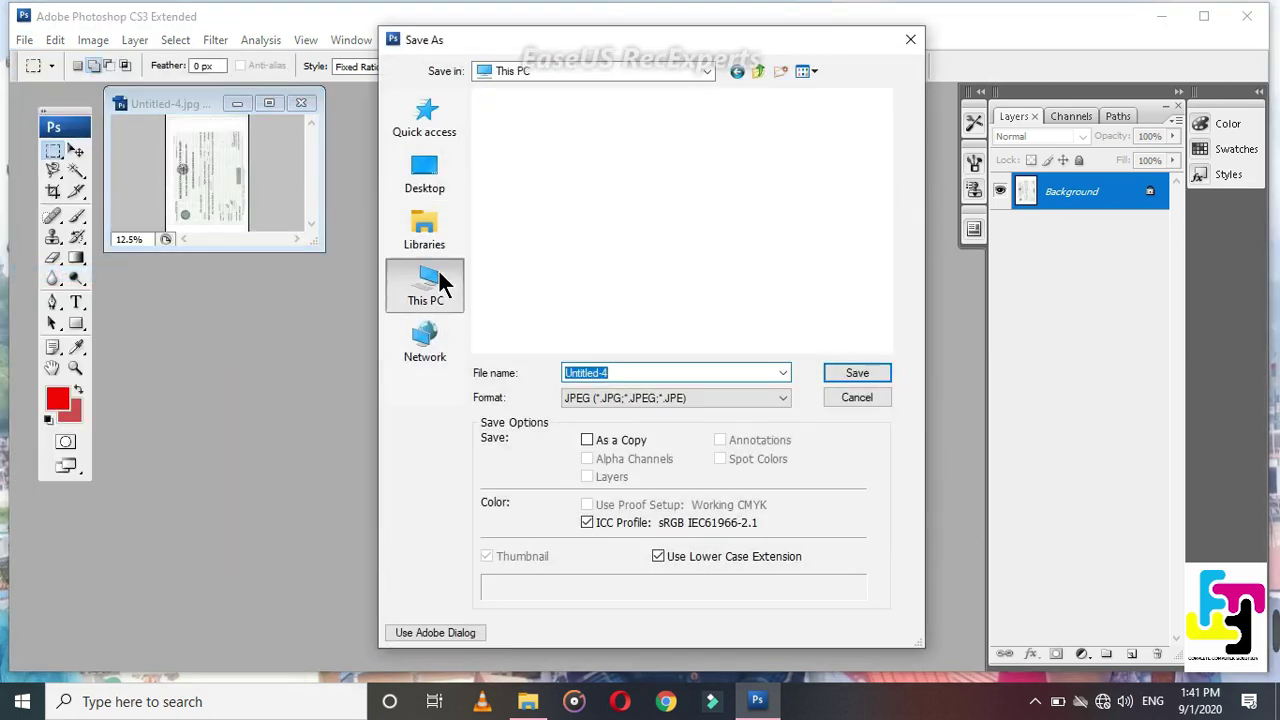
left_click(440, 180)
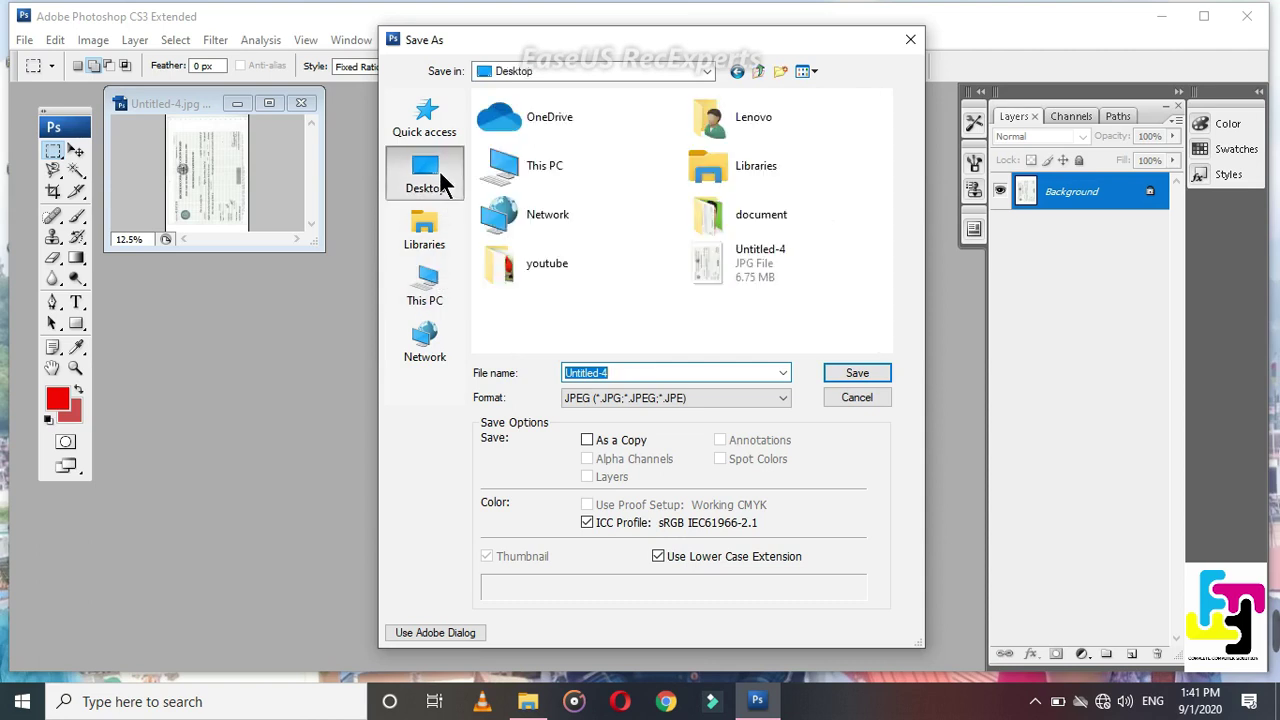
double_click(772, 208)
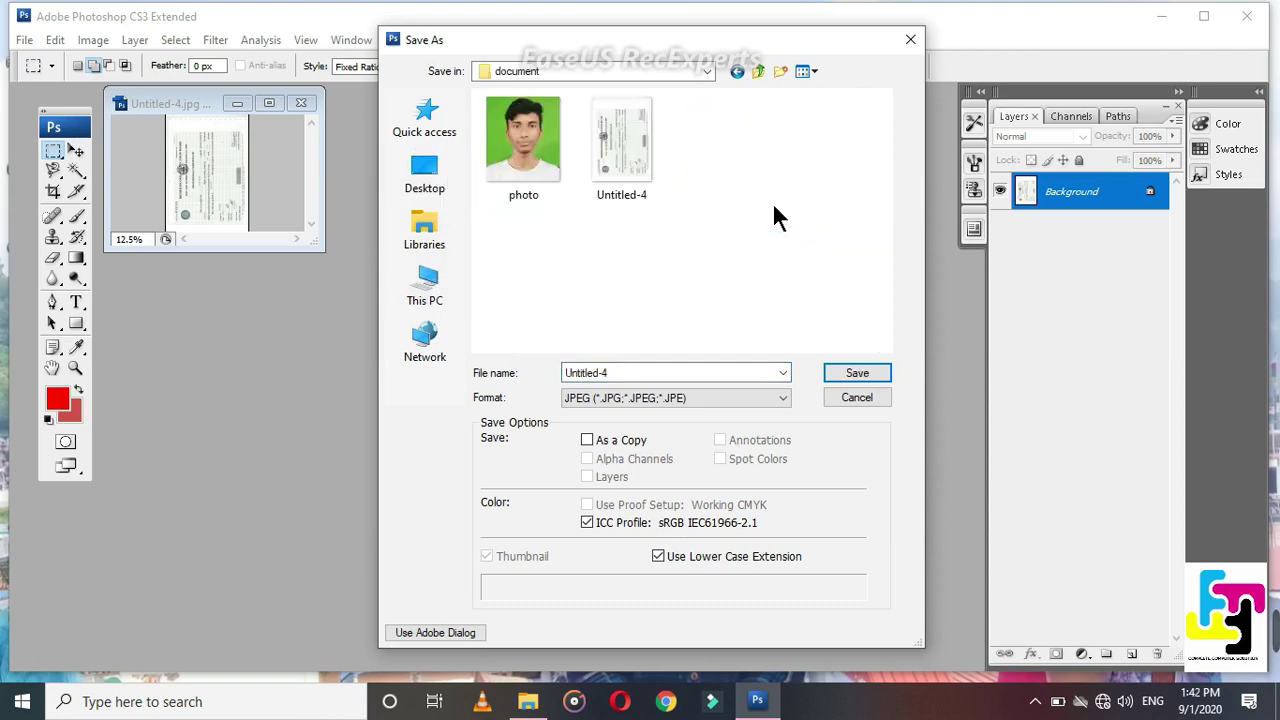
left_click(639, 373)
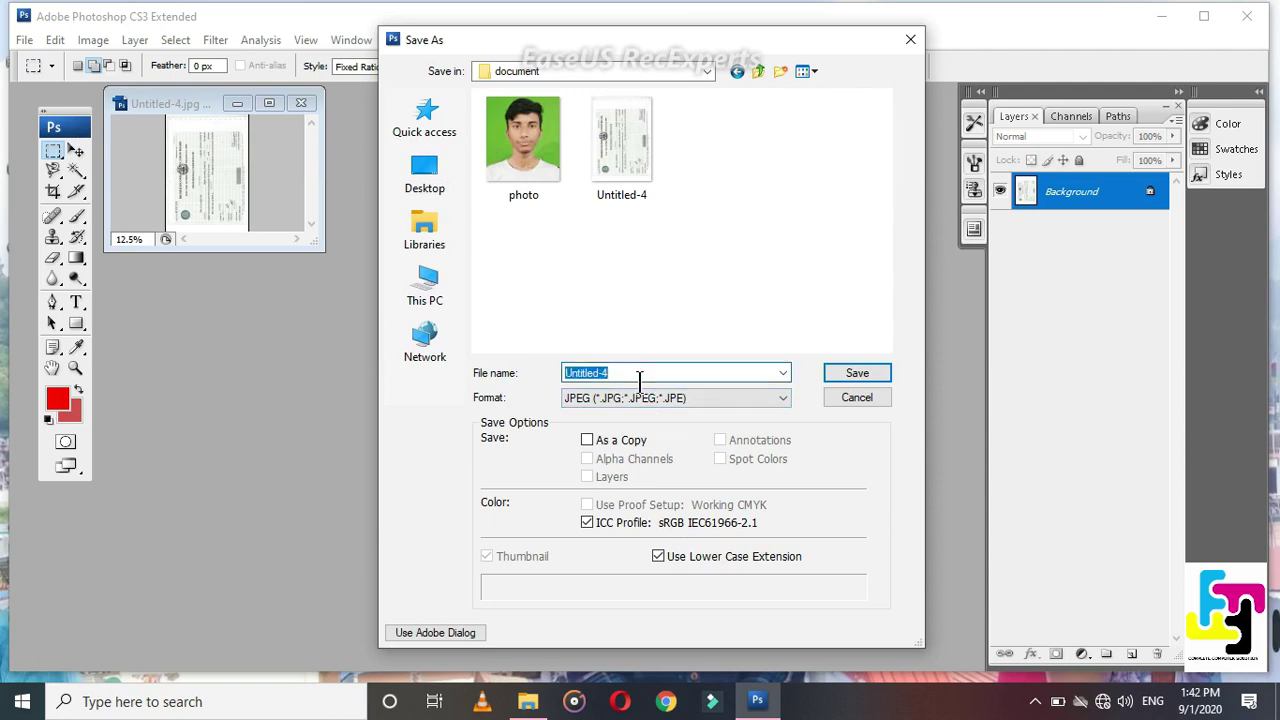
type("document")
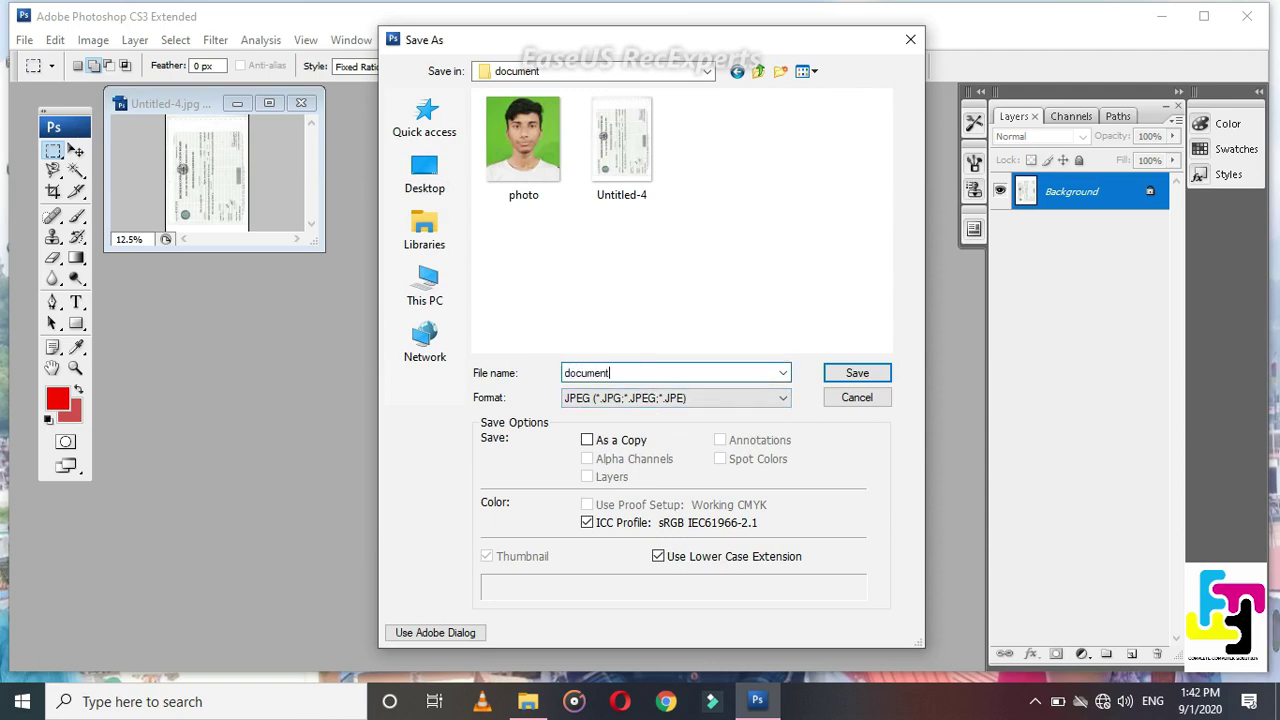
type(" mini")
type("ze")
key("Return")
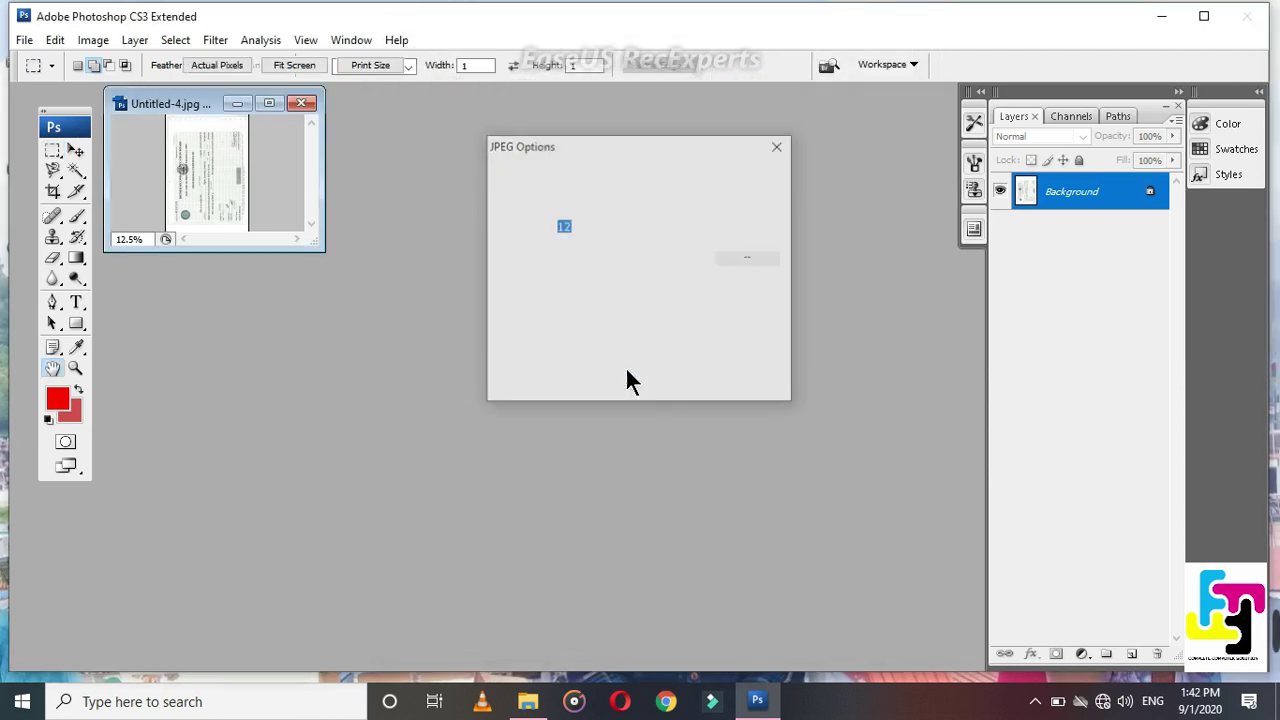
mouse_move(568, 315)
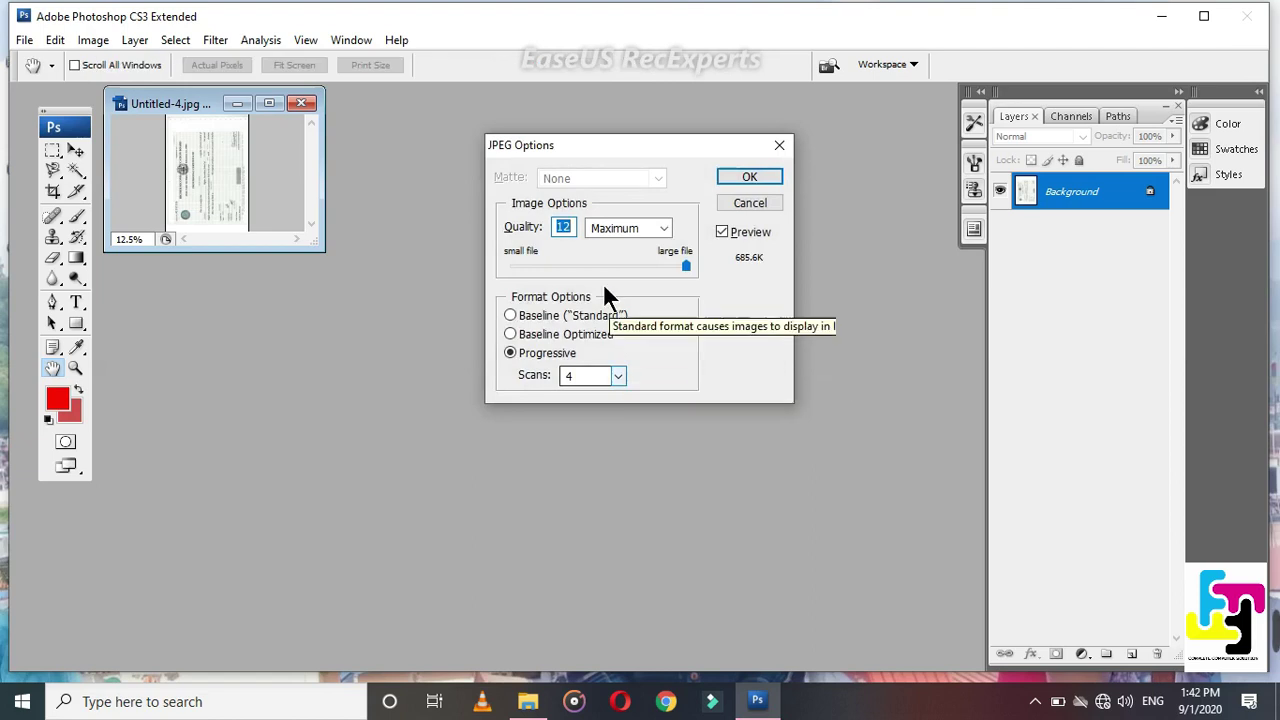
Step: Set JPEG quality to 0 to finish the save, then minimize Photoshop
type("0")
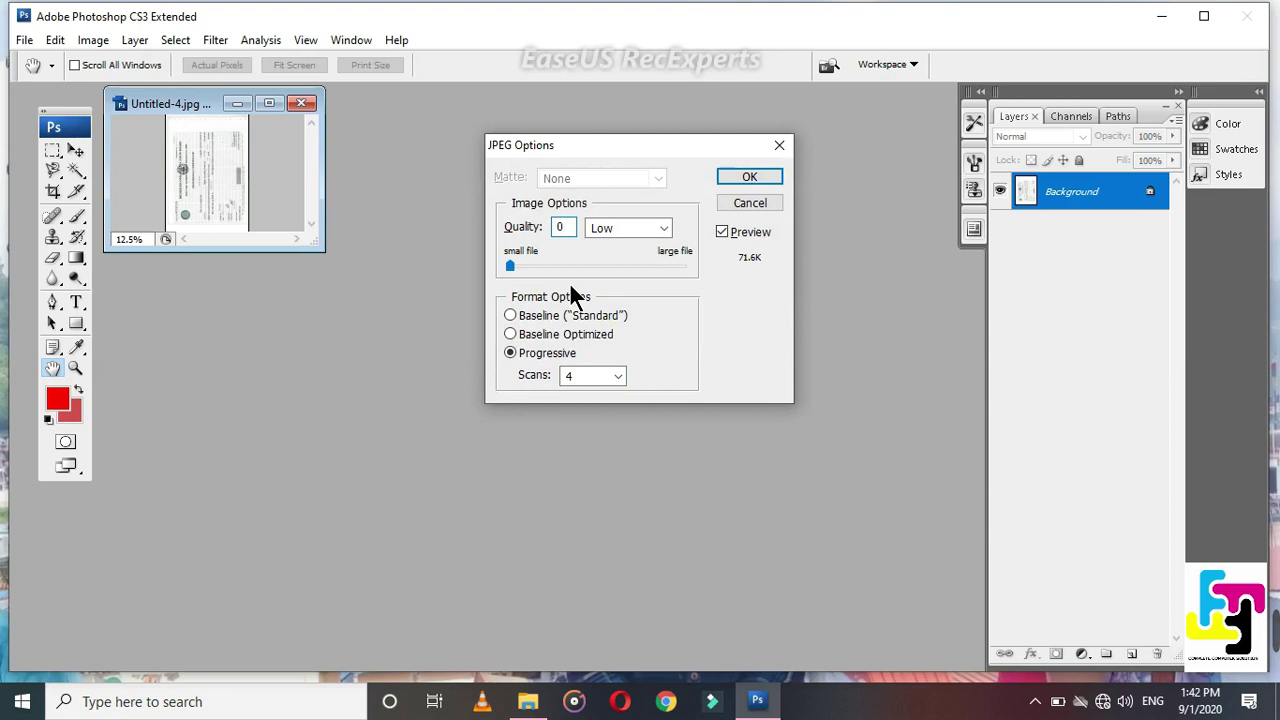
left_click(730, 172)
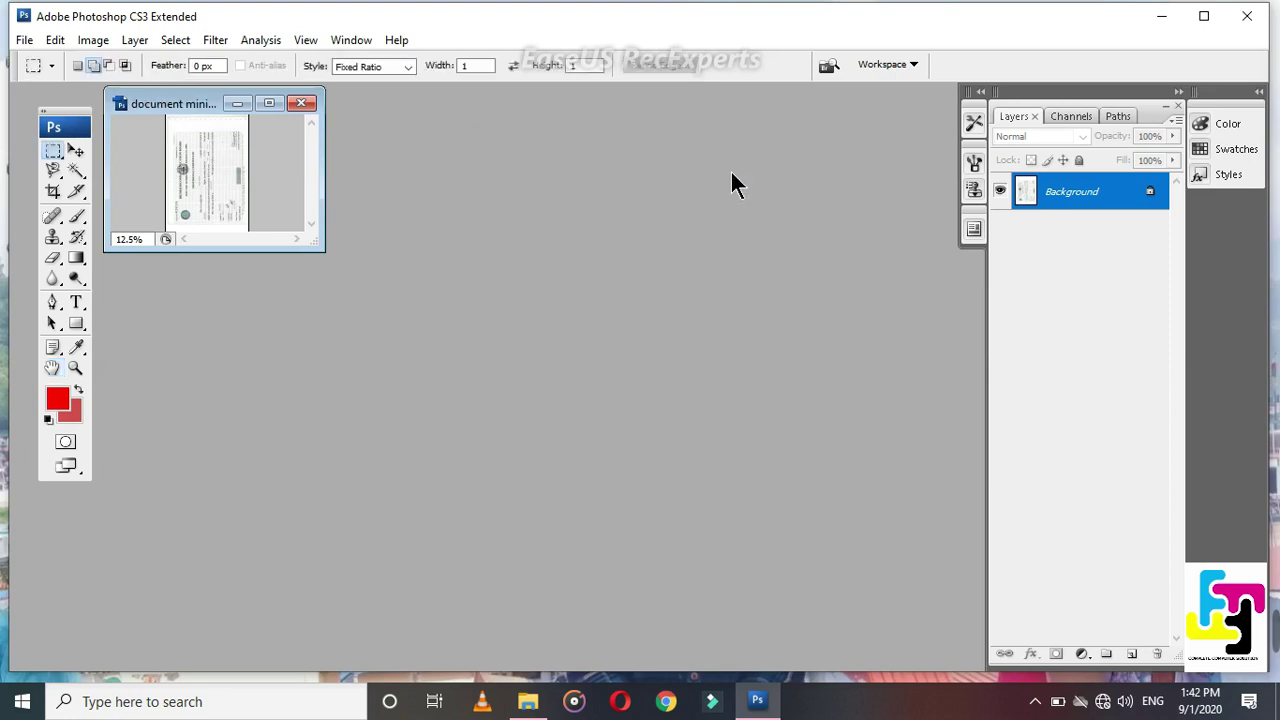
left_click(1161, 20)
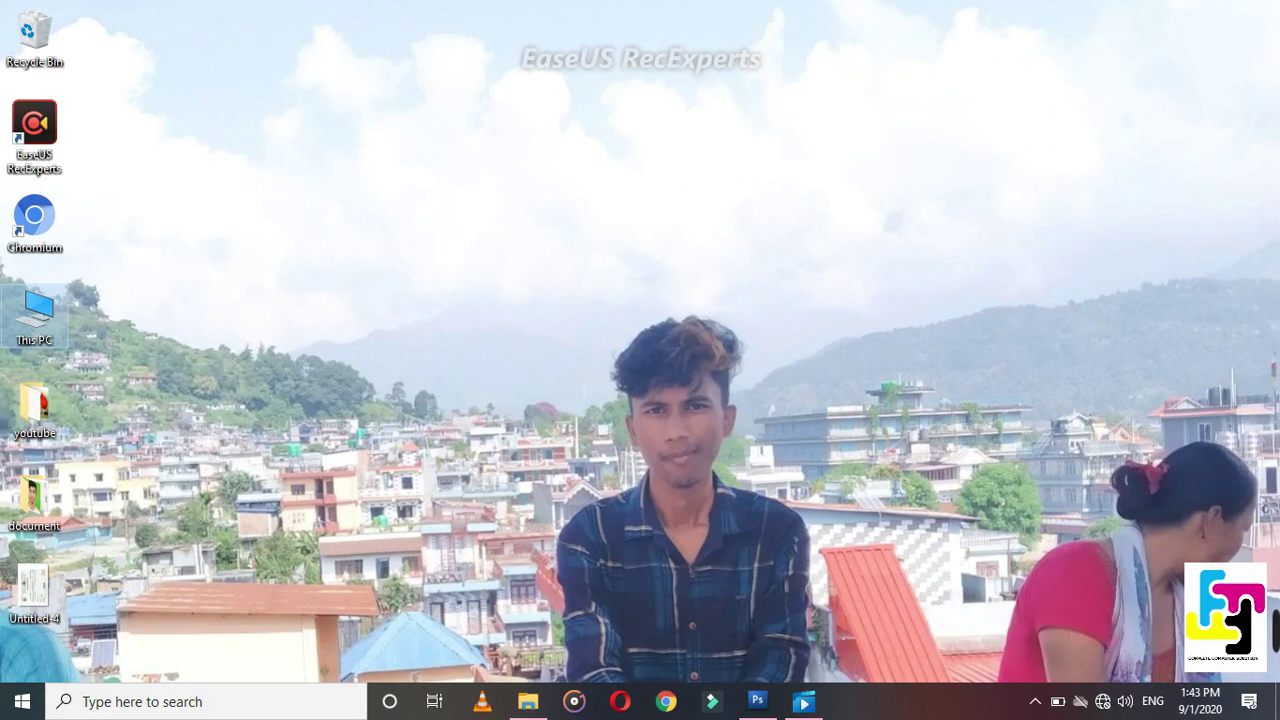
Step: Open the Desktop's document folder and check document minize's file size in Properties
double_click(35, 312)
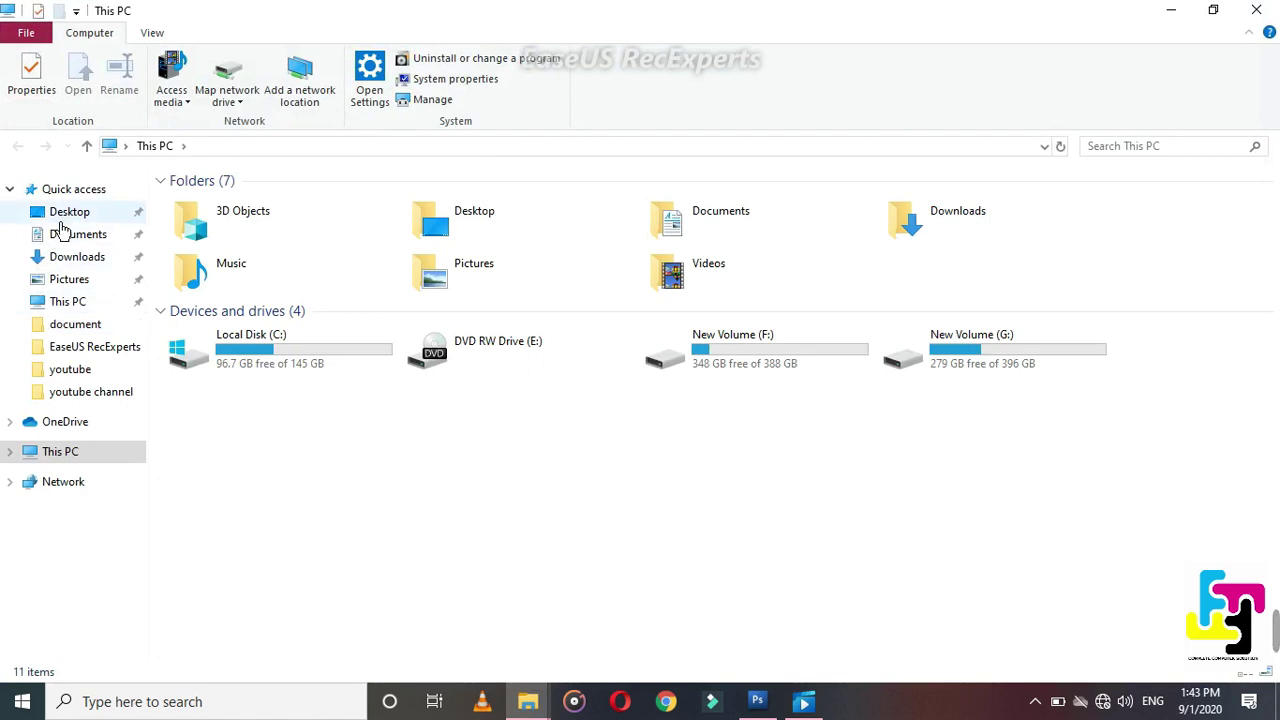
left_click(62, 214)
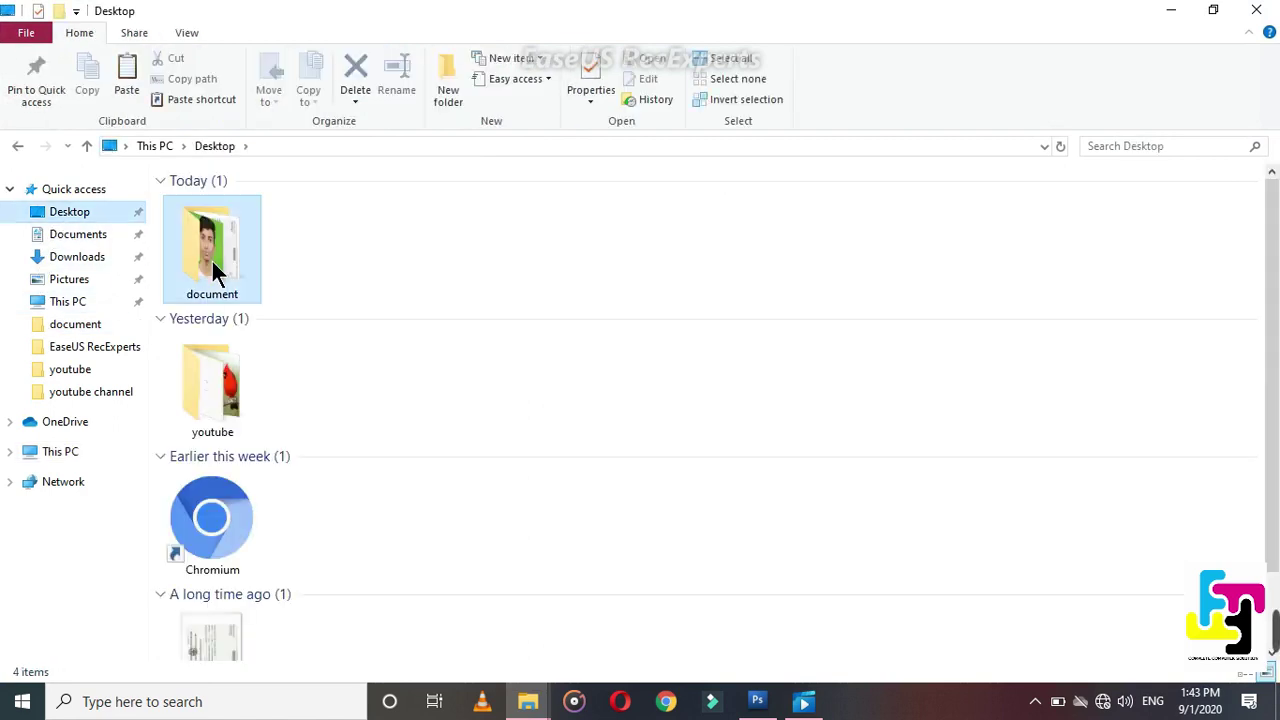
double_click(212, 261)
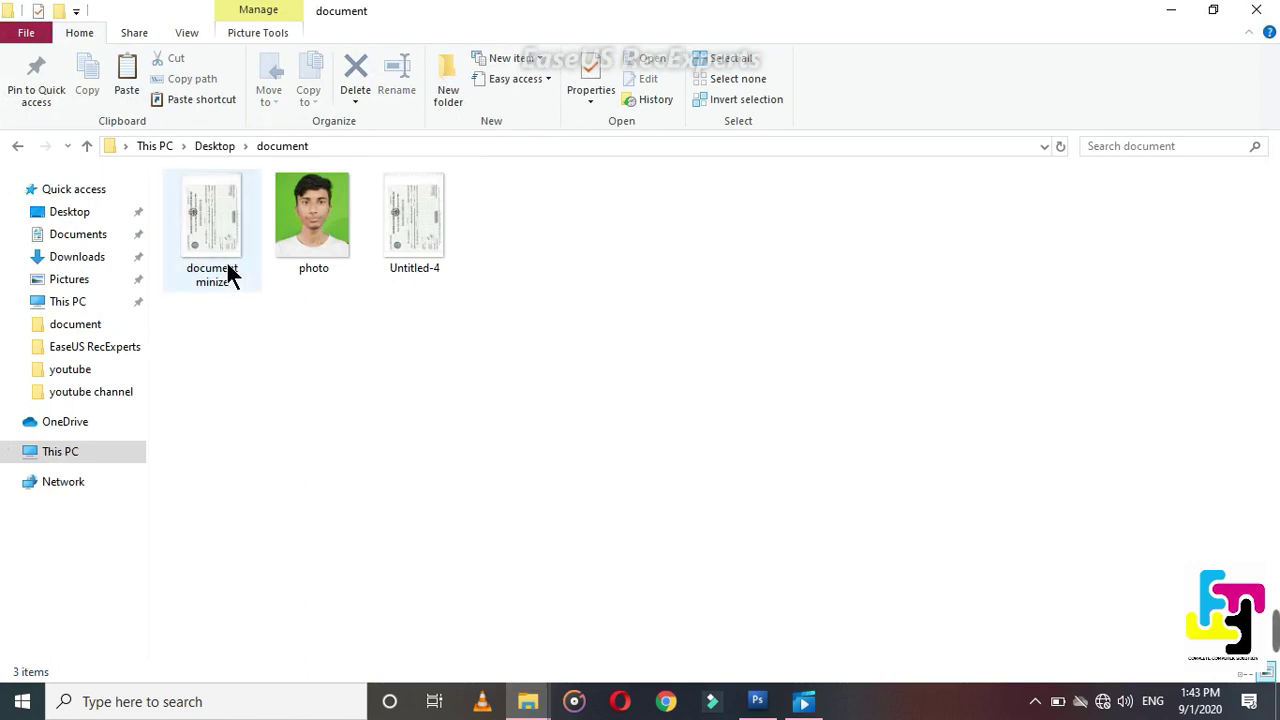
left_click(229, 275)
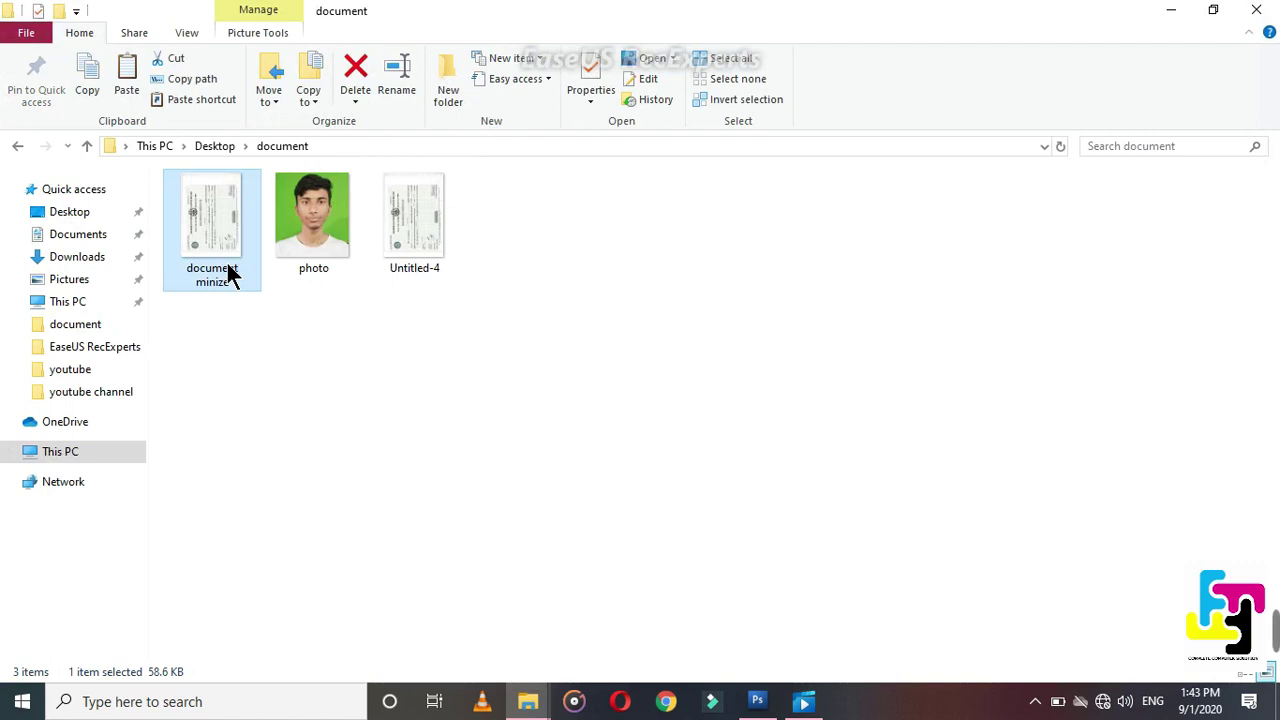
double_click(241, 276)
right_click(229, 275)
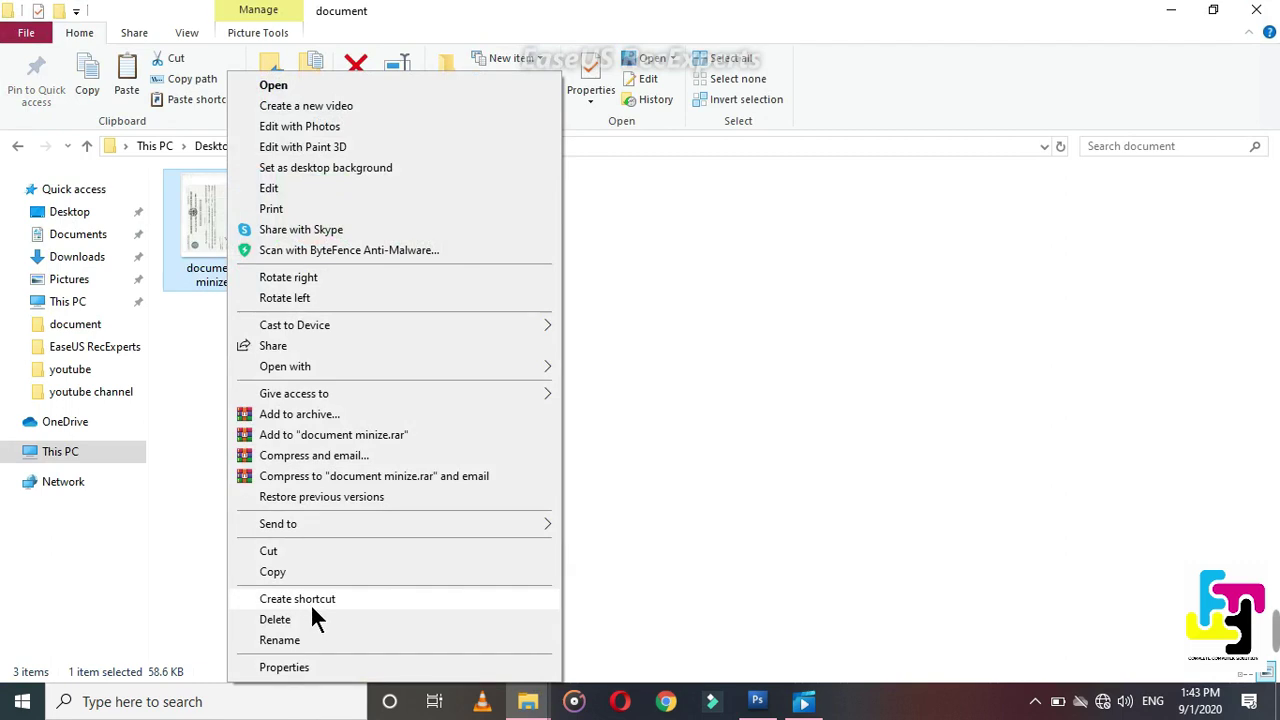
left_click(311, 667)
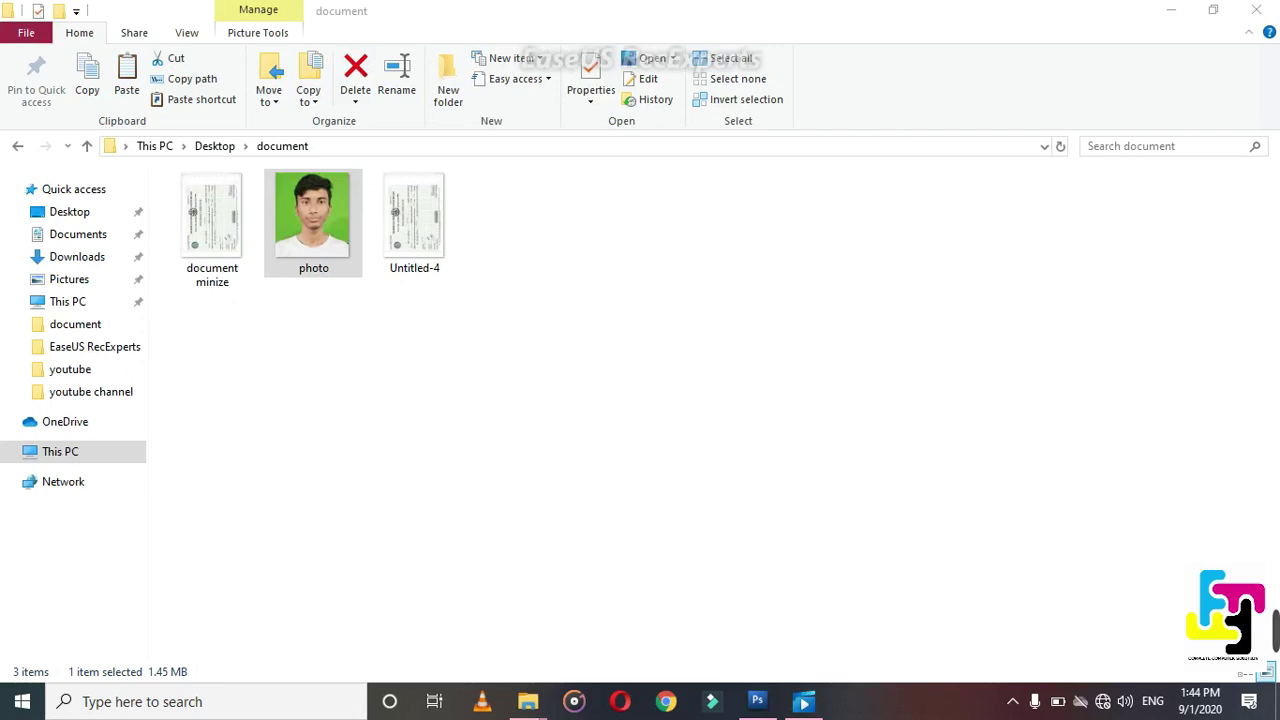
Step: Select the photo file and refresh the document folder listing
left_click(315, 240)
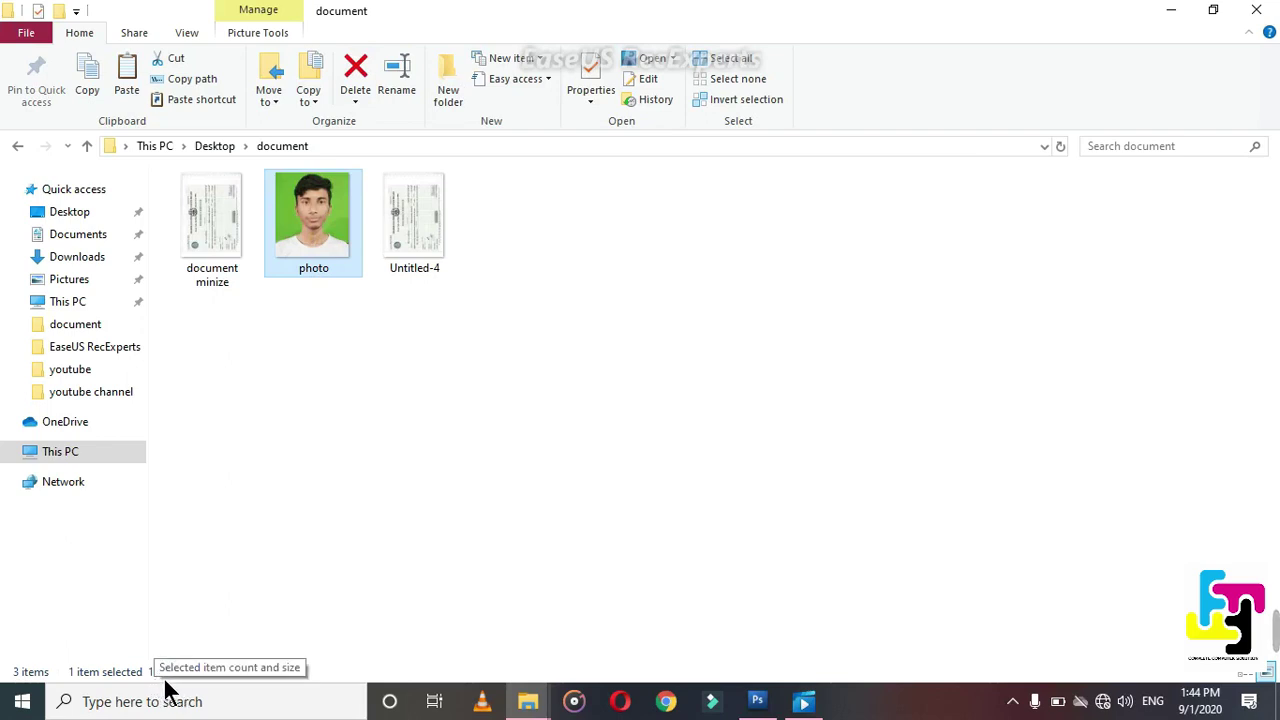
right_click(310, 420)
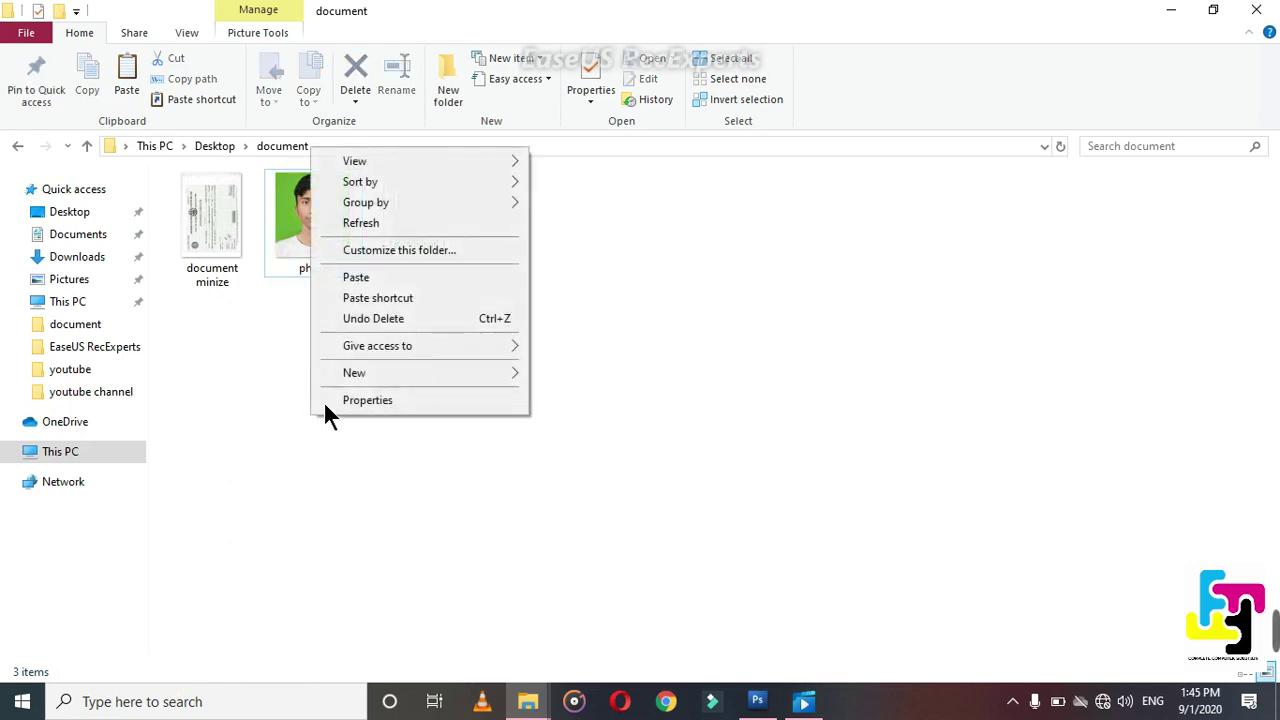
left_click(370, 226)
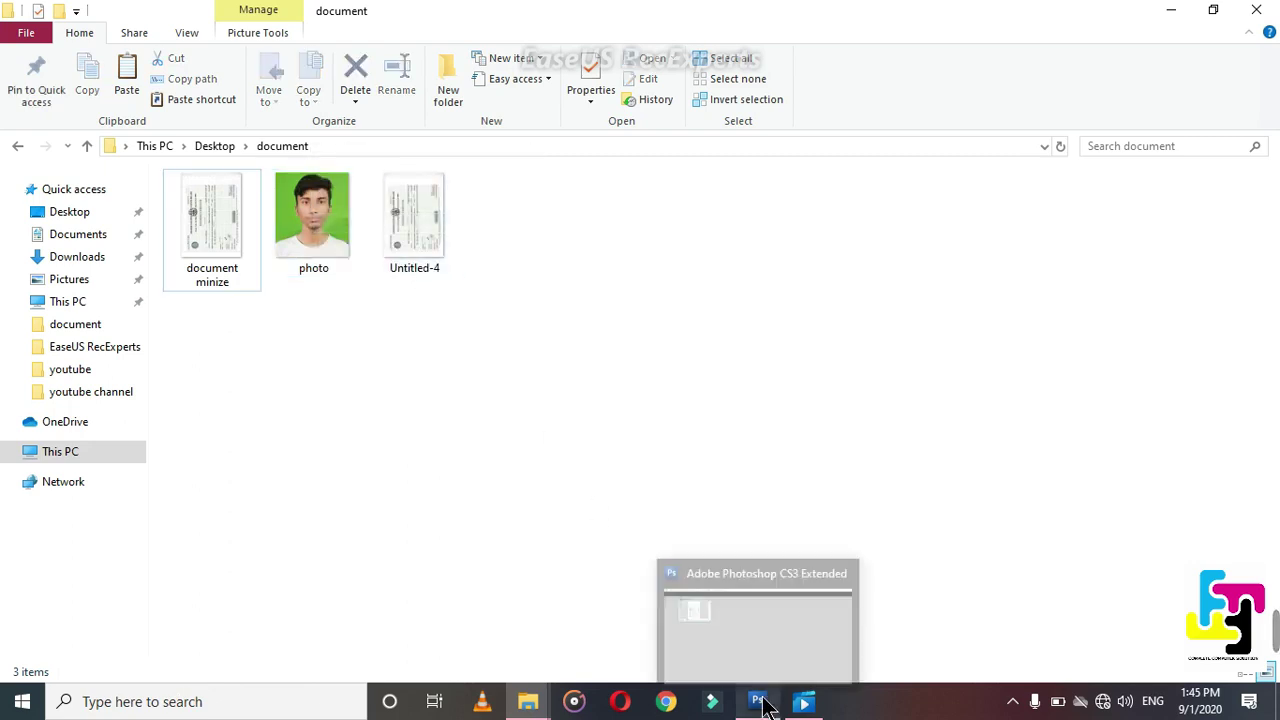
Step: Close the document minize image and open photo.jpg from the document folder
left_click(760, 702)
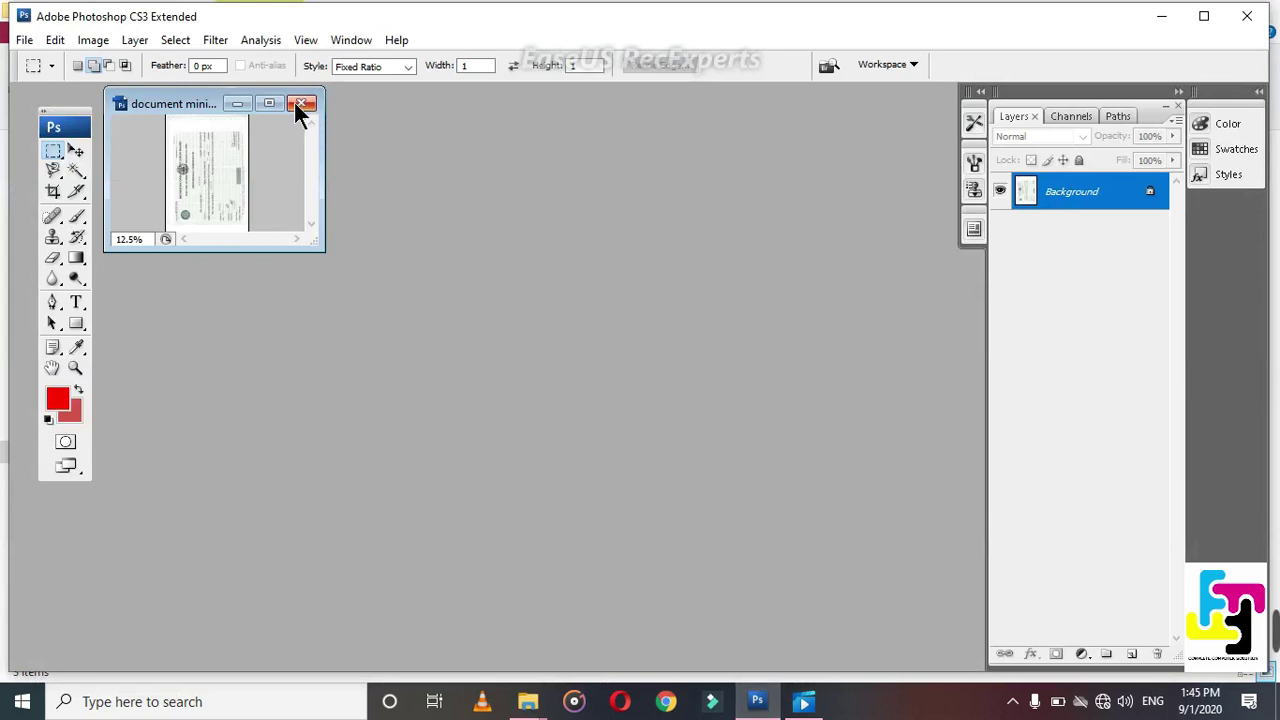
left_click(301, 105)
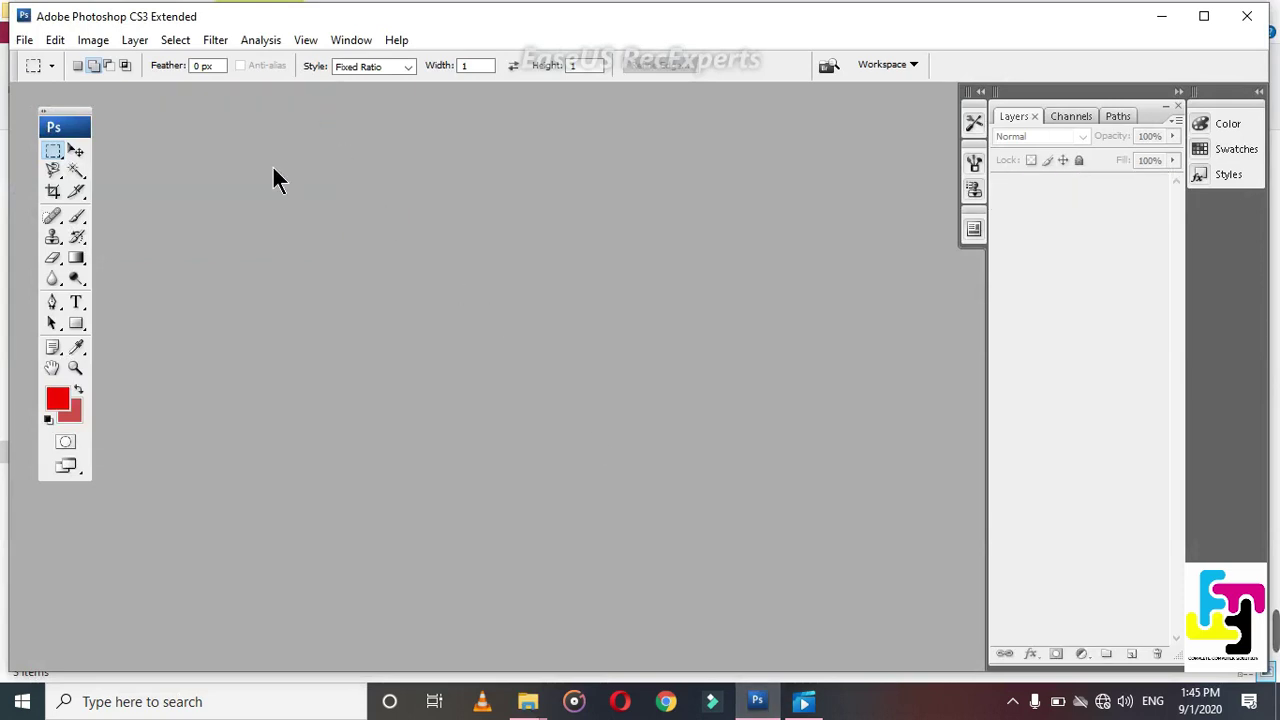
left_click(27, 45)
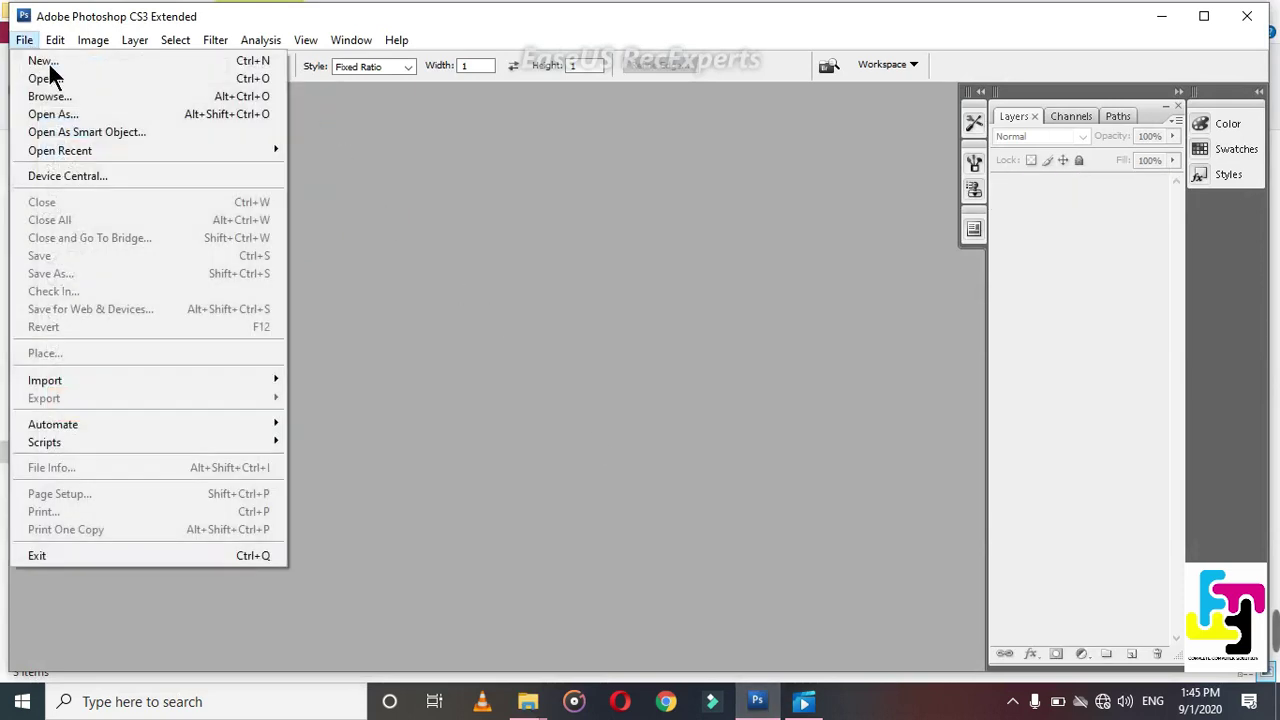
left_click(60, 80)
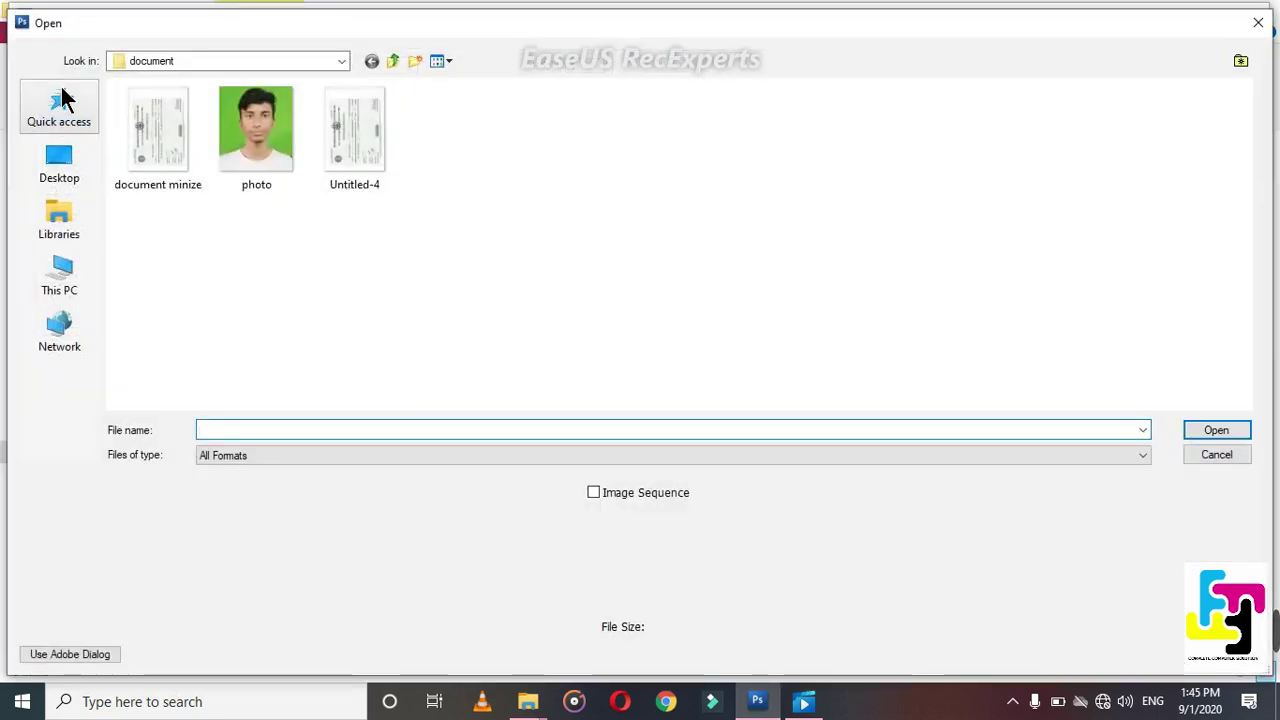
left_click(222, 155)
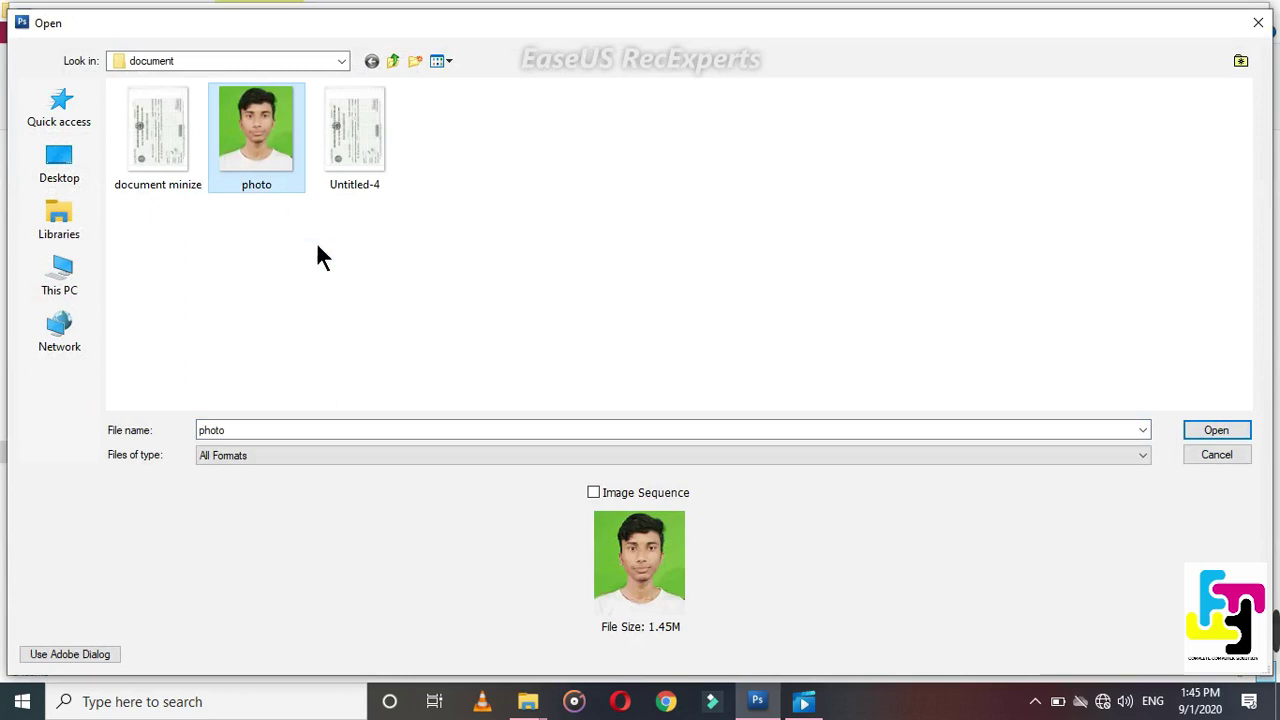
double_click(276, 180)
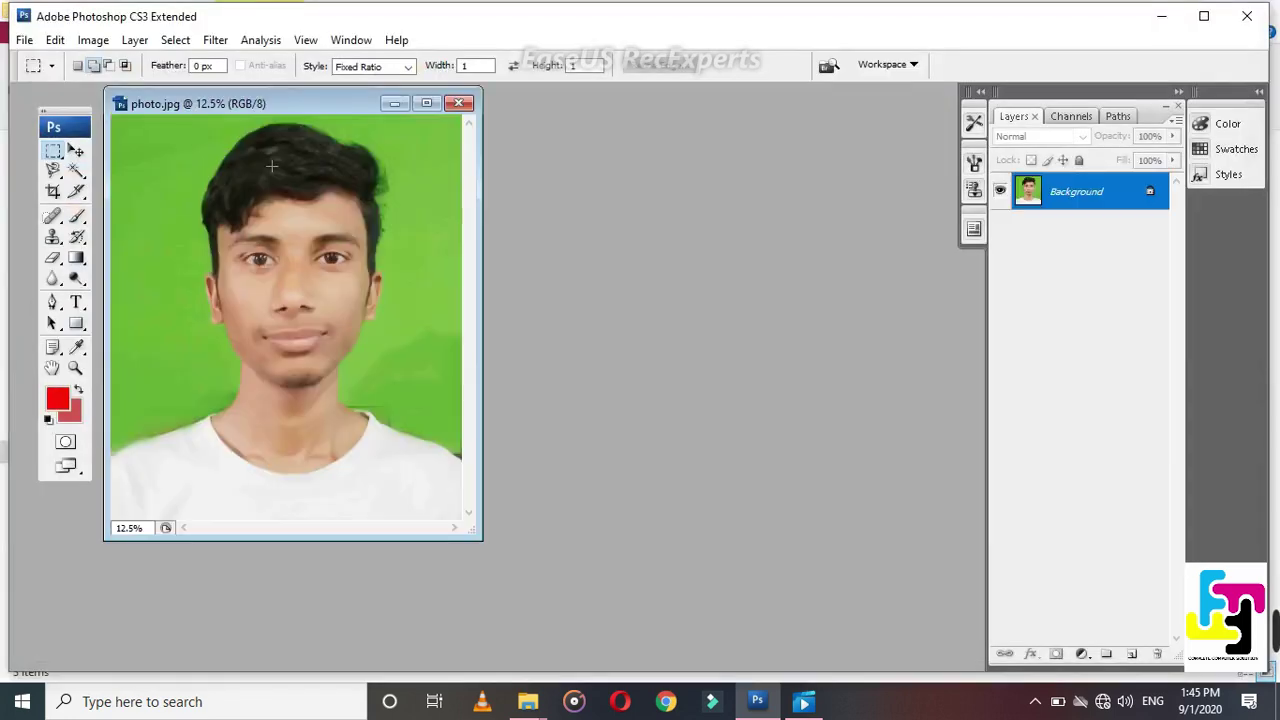
Step: Resize photo.jpg to 800 pixels wide (800×922) with Constrain Proportions on
right_click(270, 113)
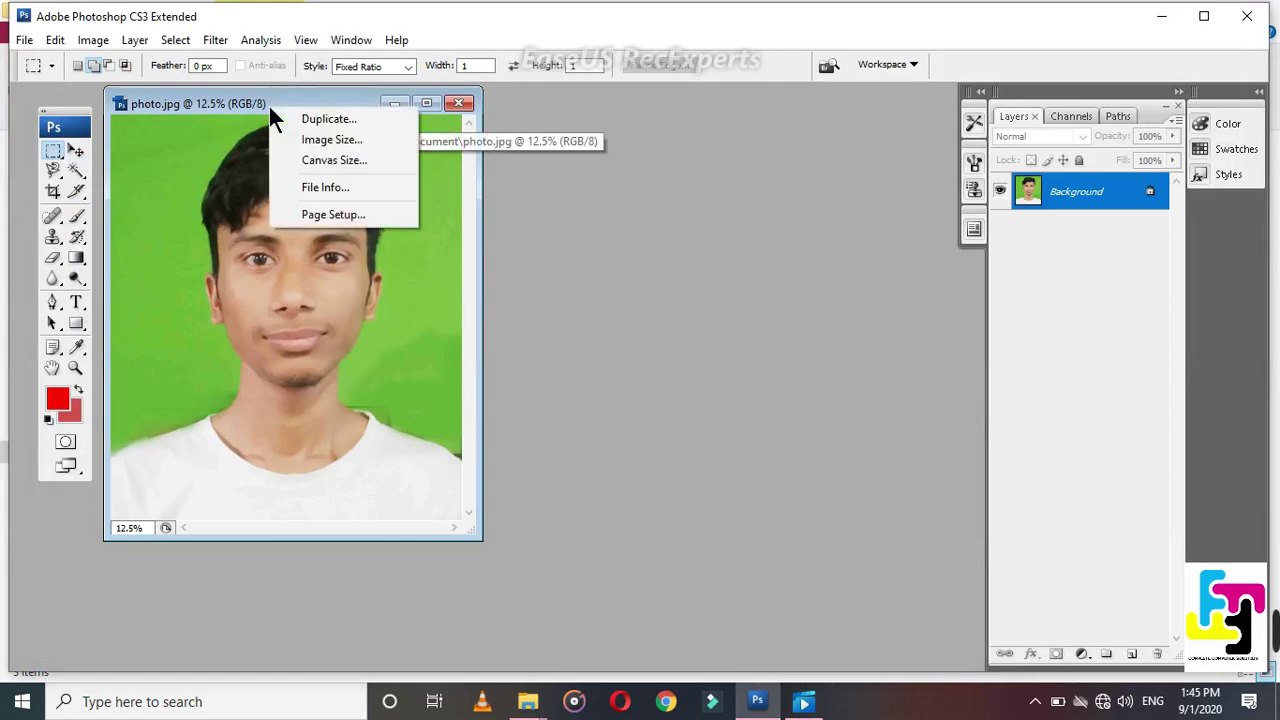
left_click(313, 140)
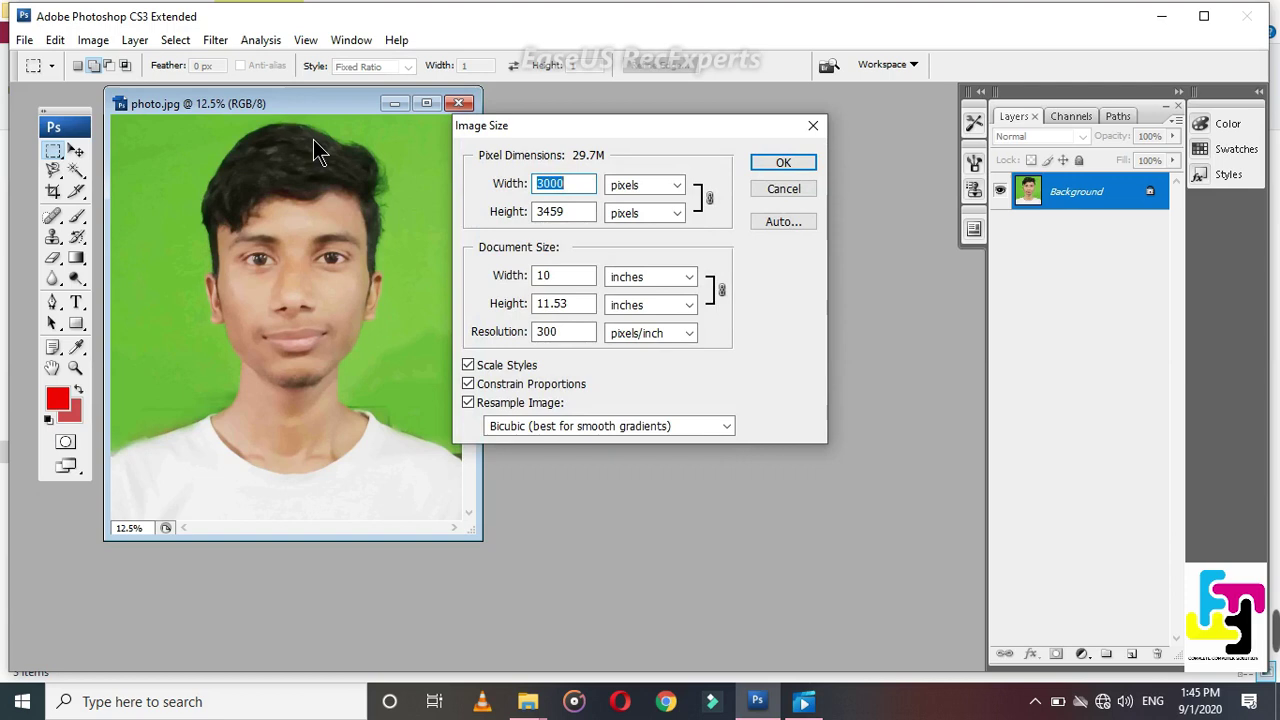
type("7")
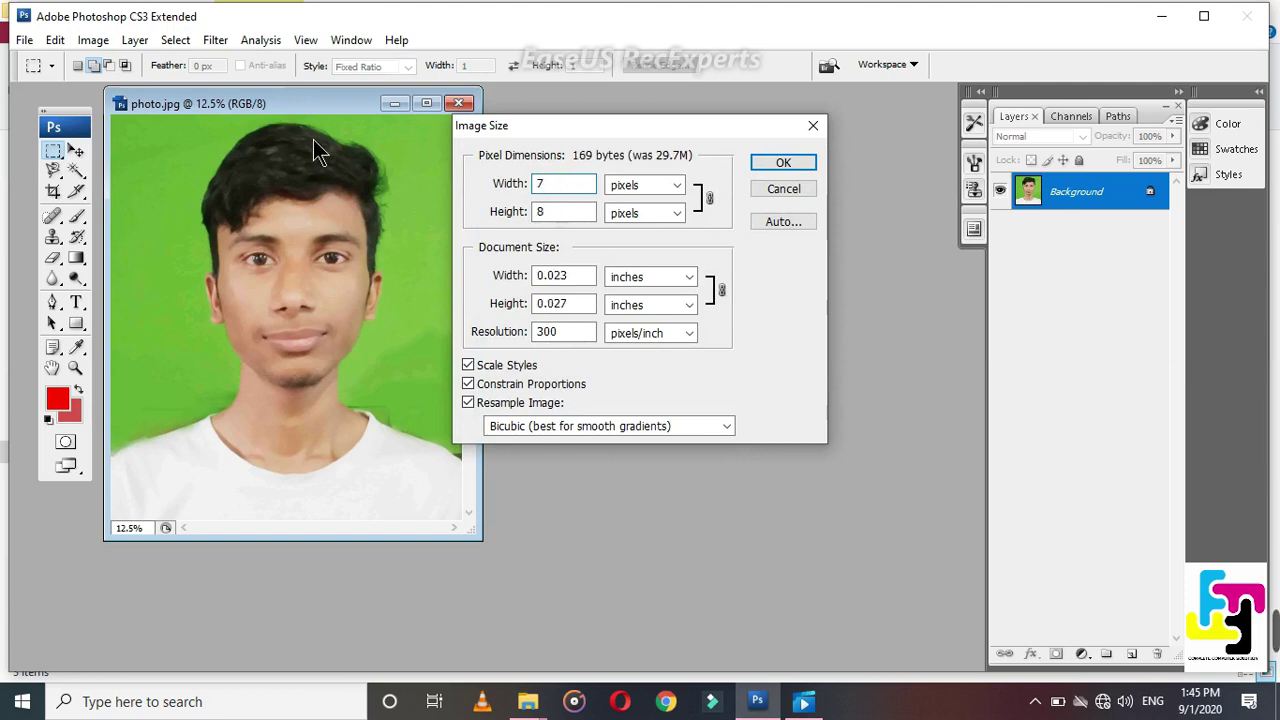
key("BackSpace")
type("800")
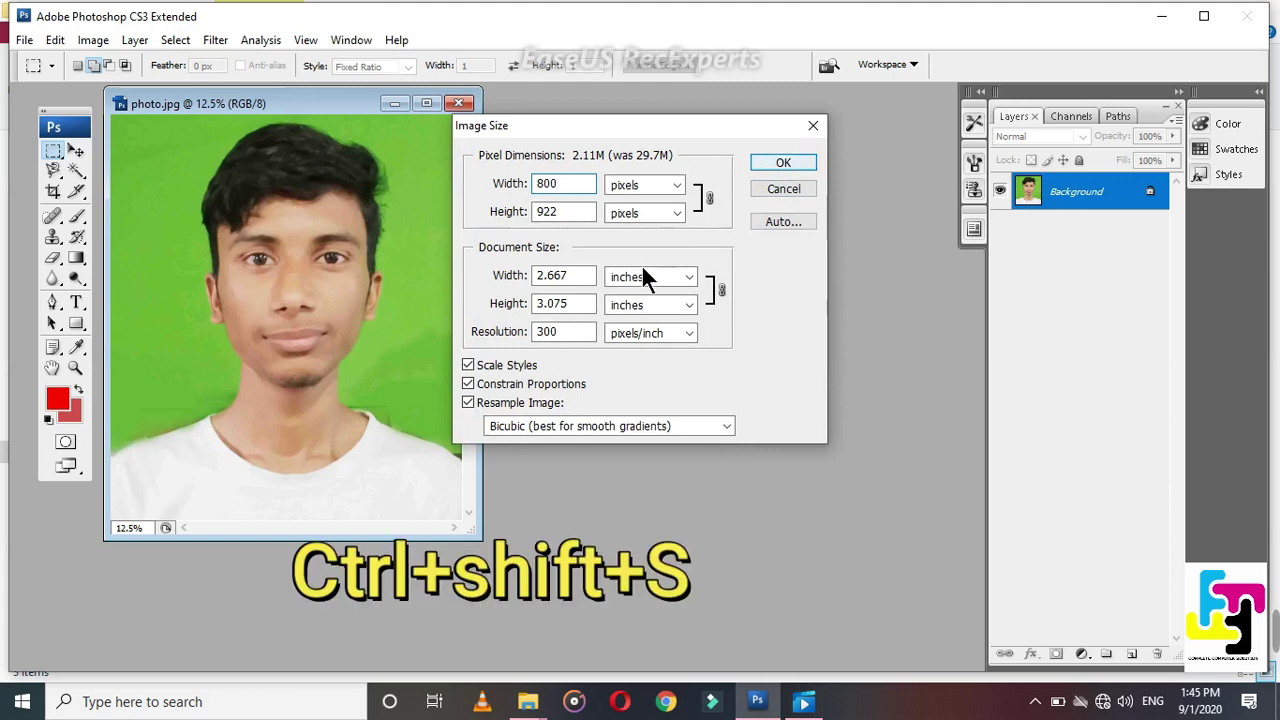
left_click(789, 163)
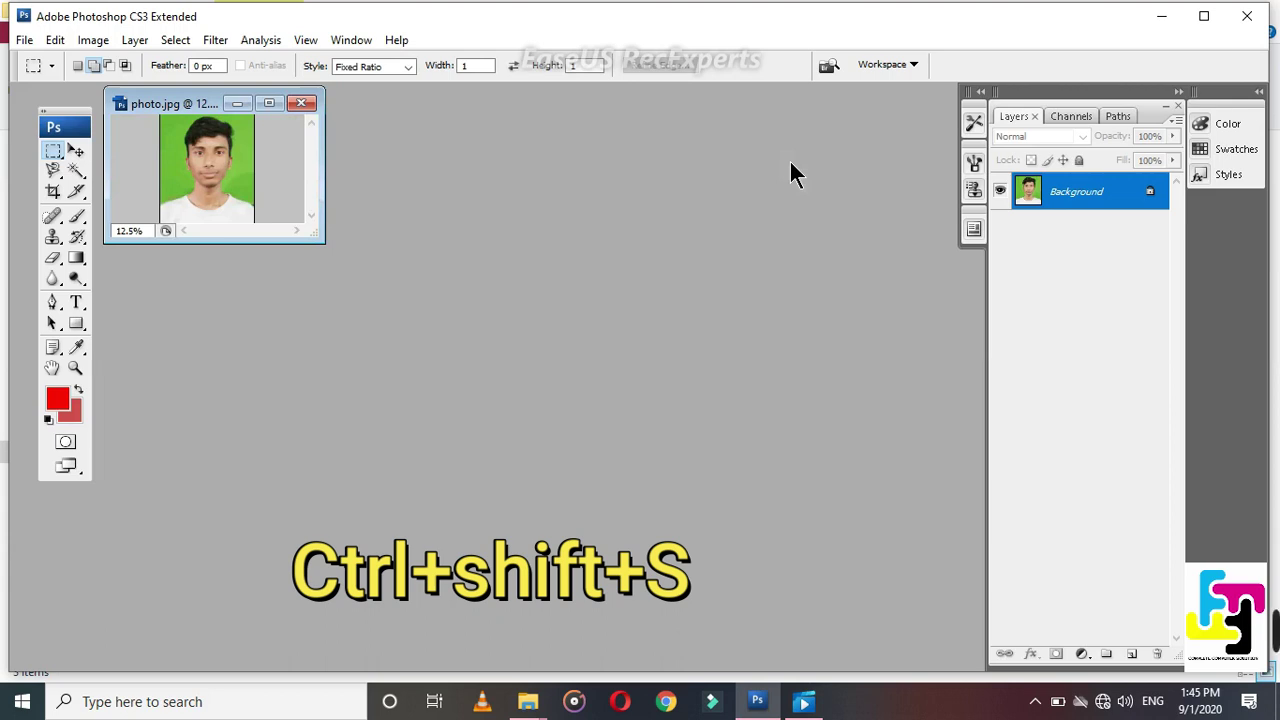
Step: Save the resized photo as photo11.jpg at JPEG quality 0 (Low)
key("ctrl+shift+s")
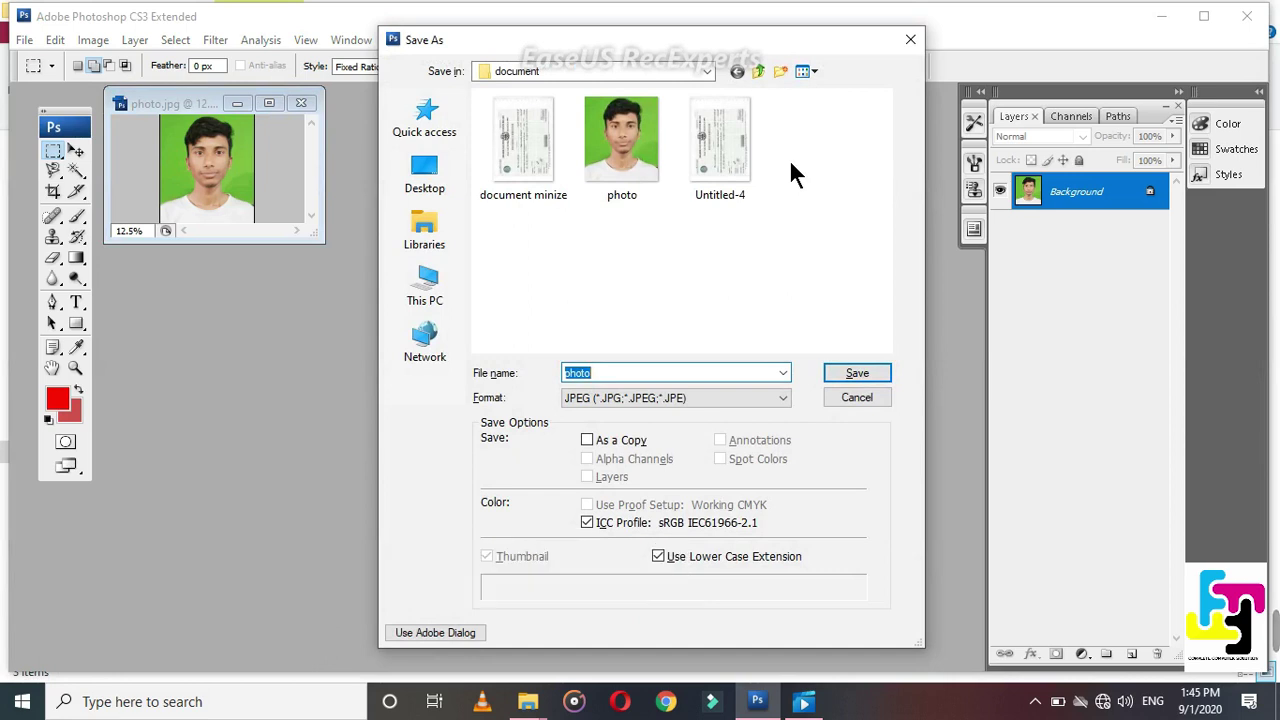
type("photo")
type("11")
left_click(858, 378)
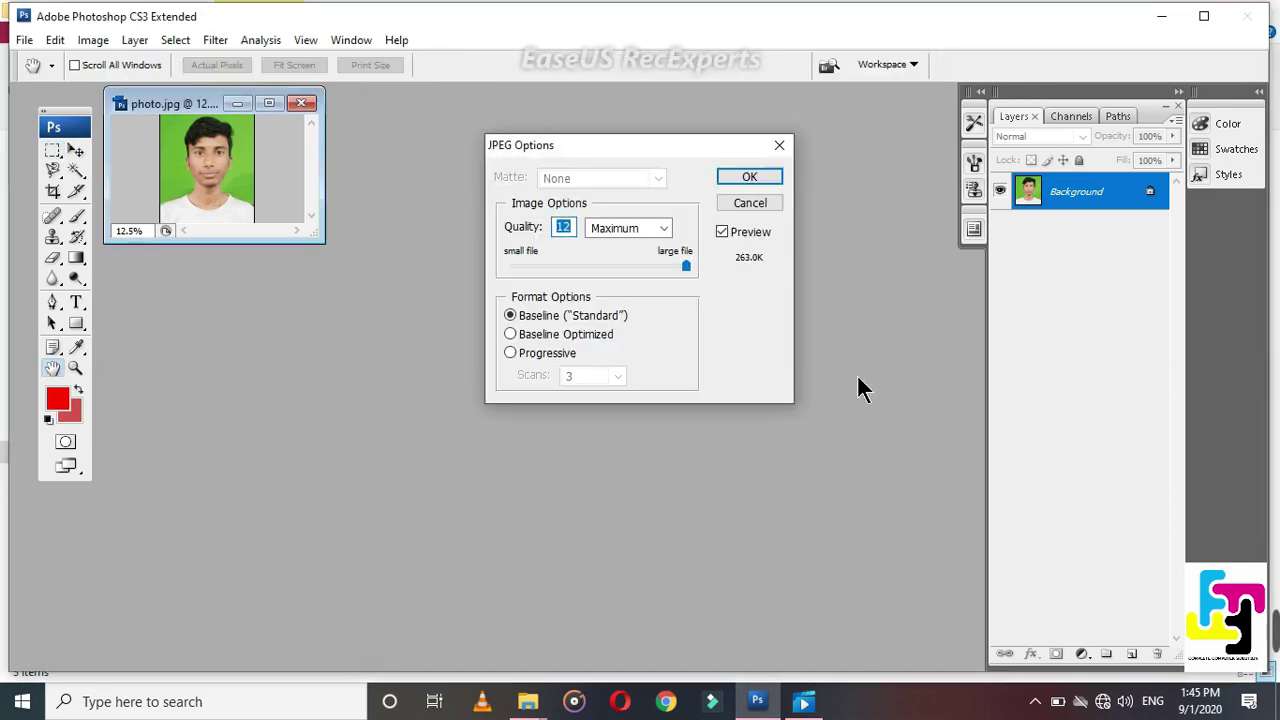
type("0")
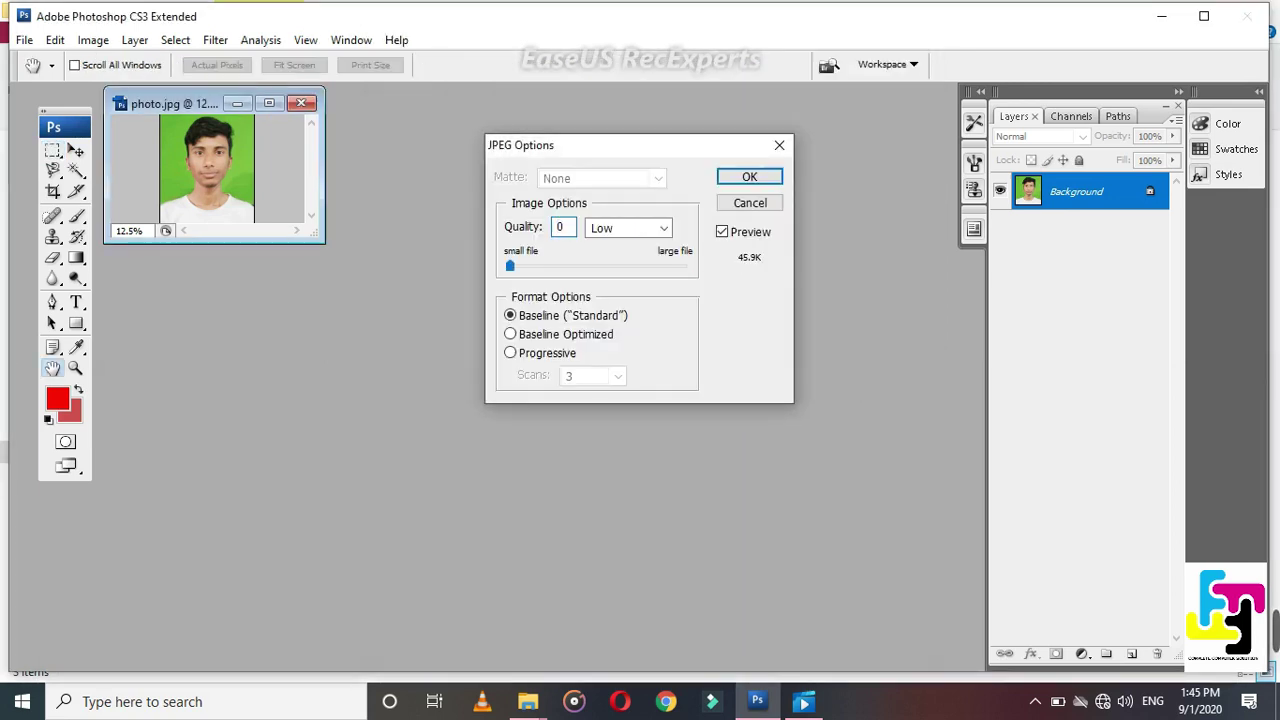
left_click(762, 178)
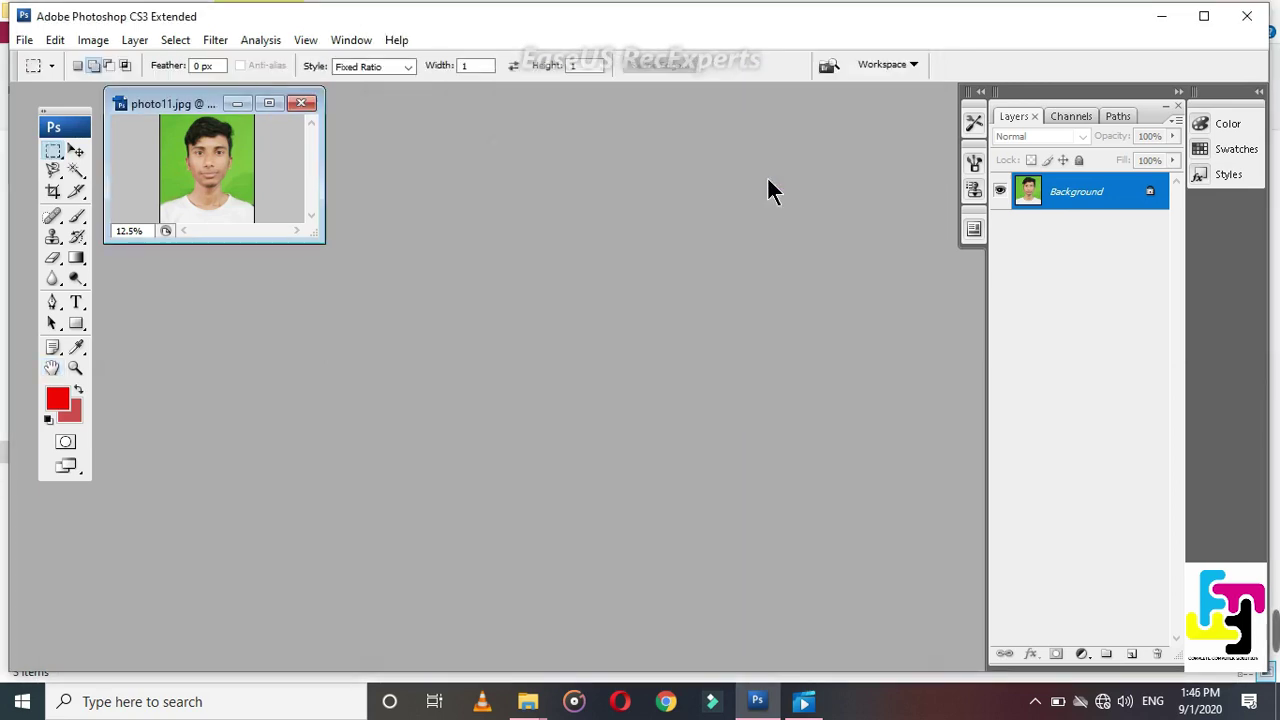
left_click(528, 702)
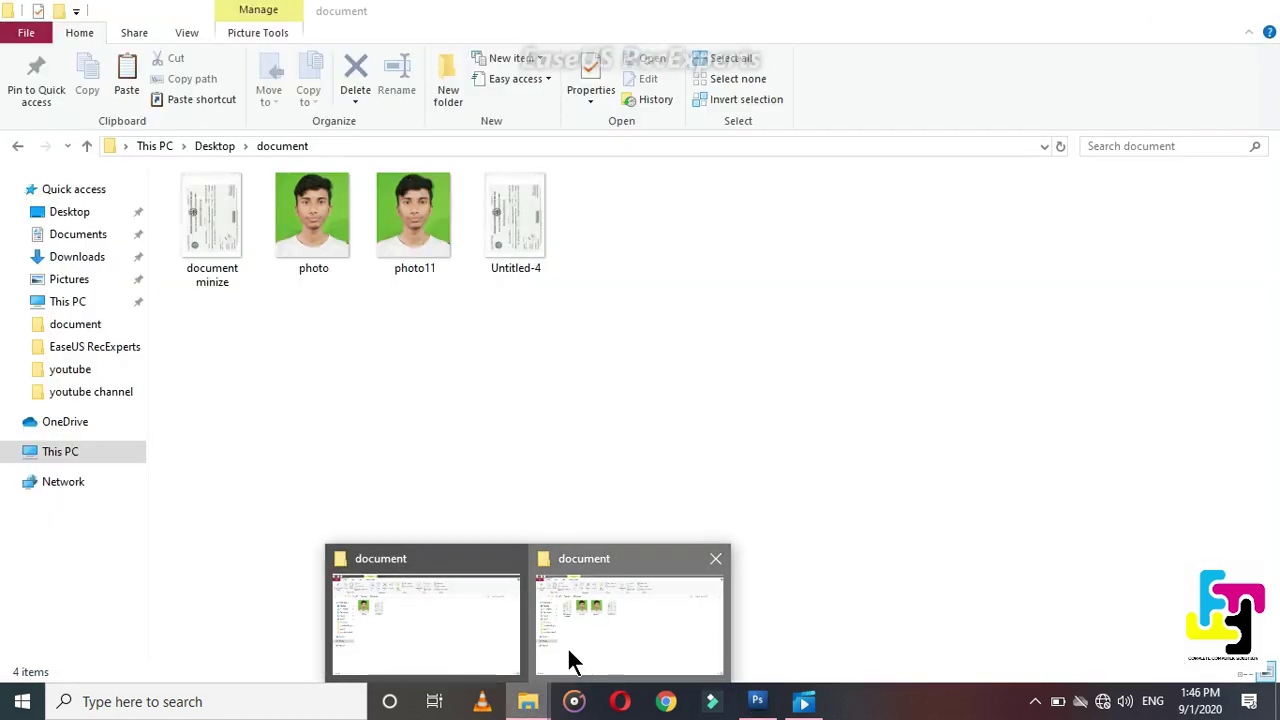
left_click(567, 646)
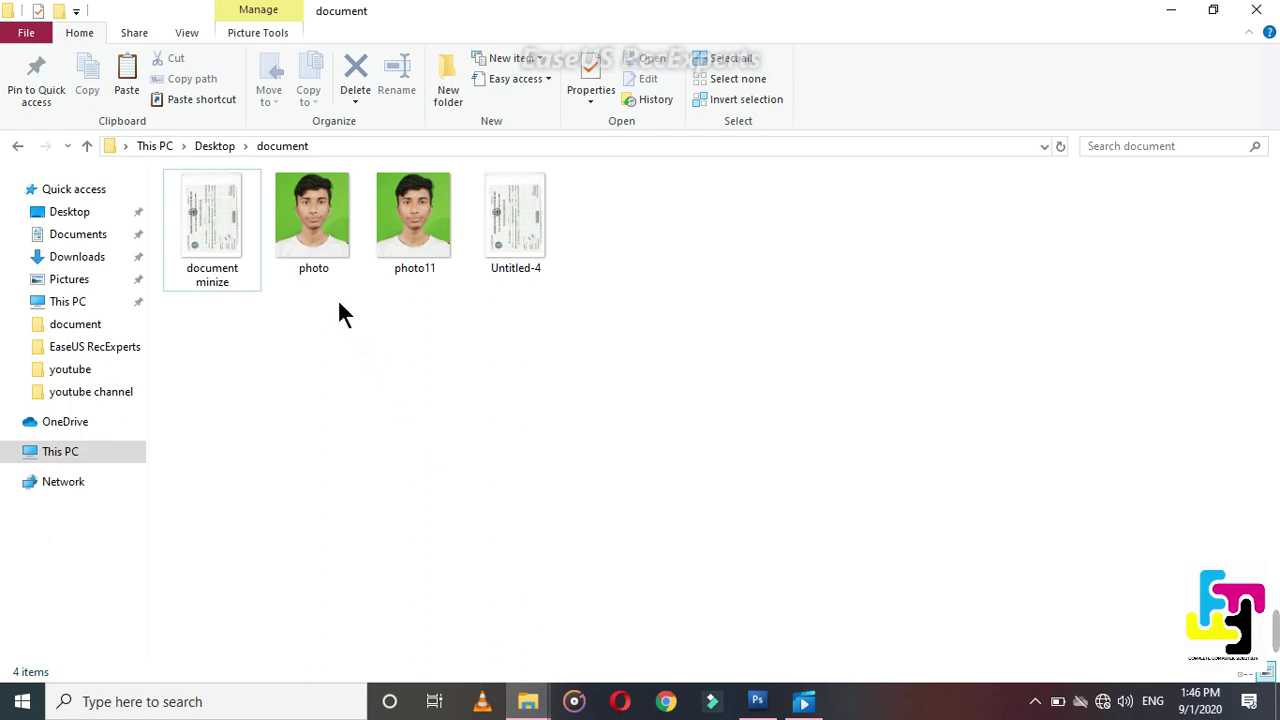
left_click(312, 250)
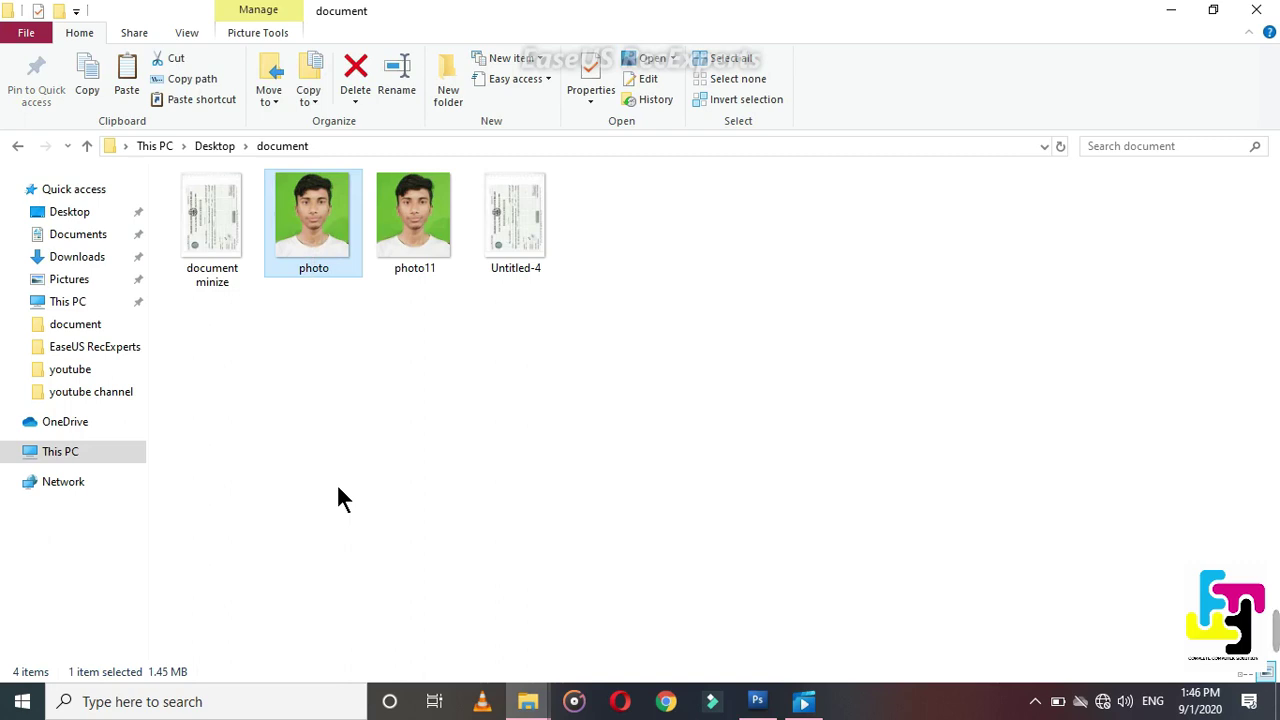
left_click(452, 213)
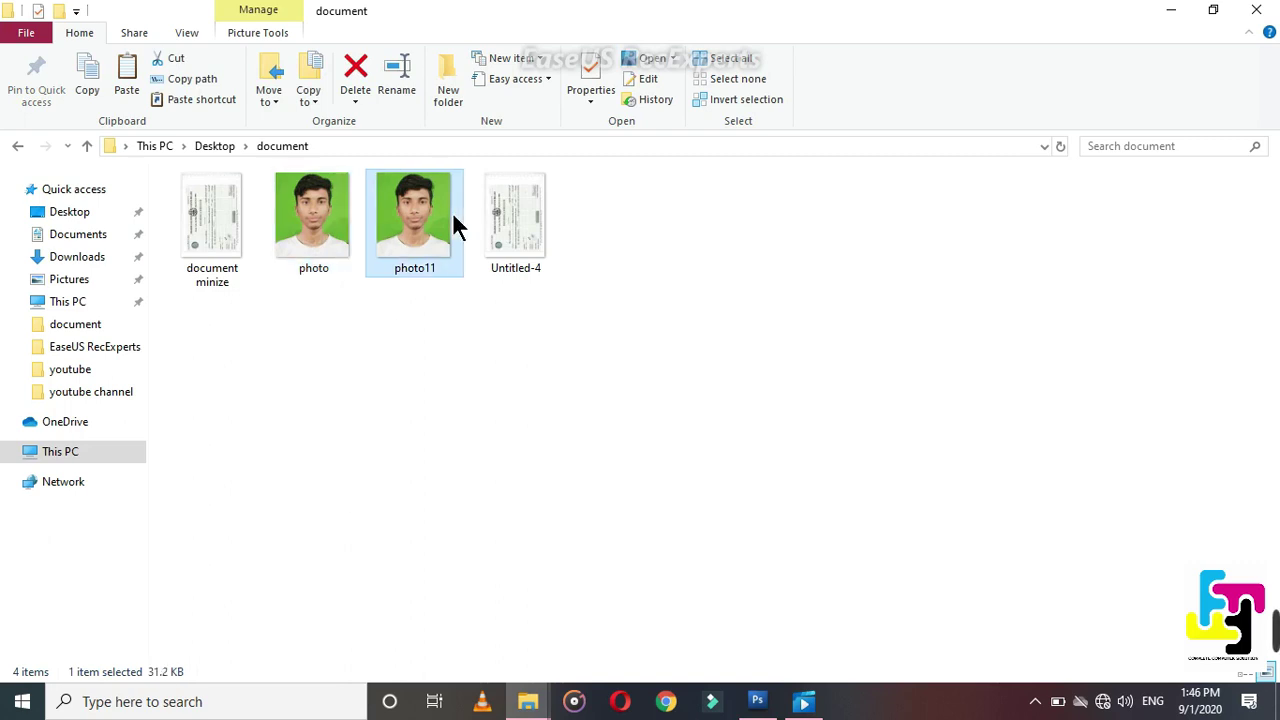
right_click(390, 276)
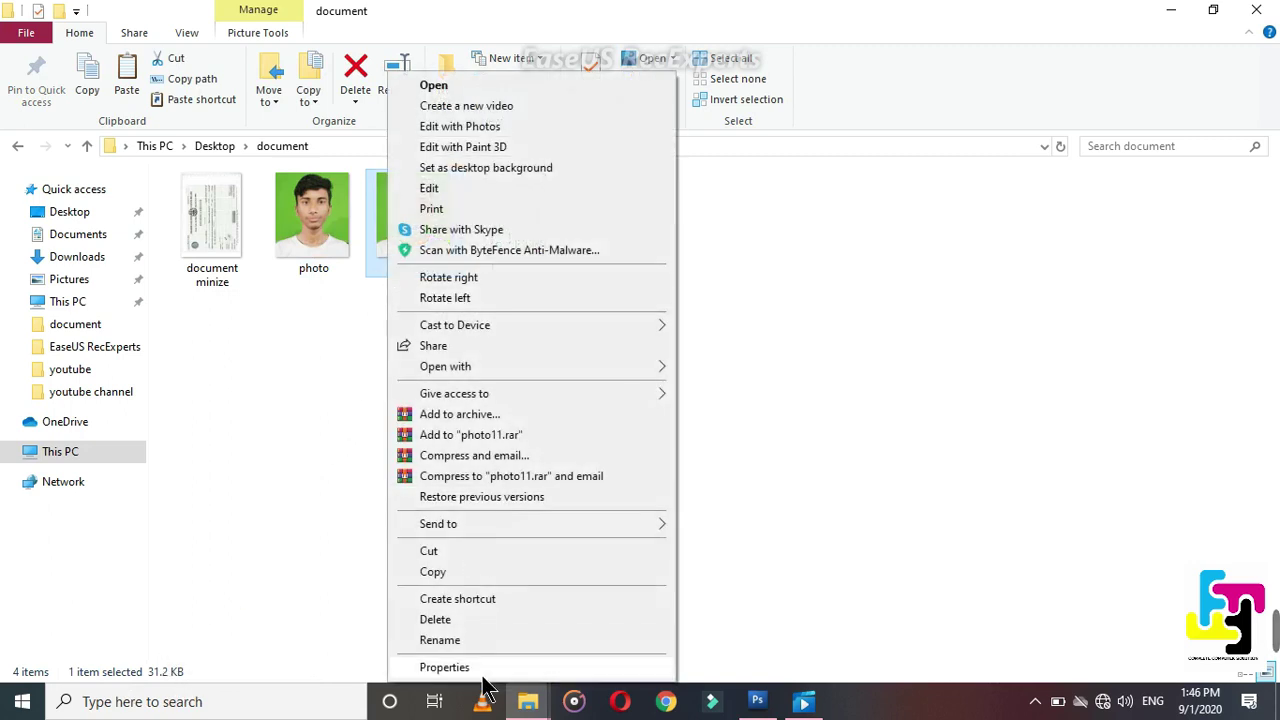
left_click(445, 667)
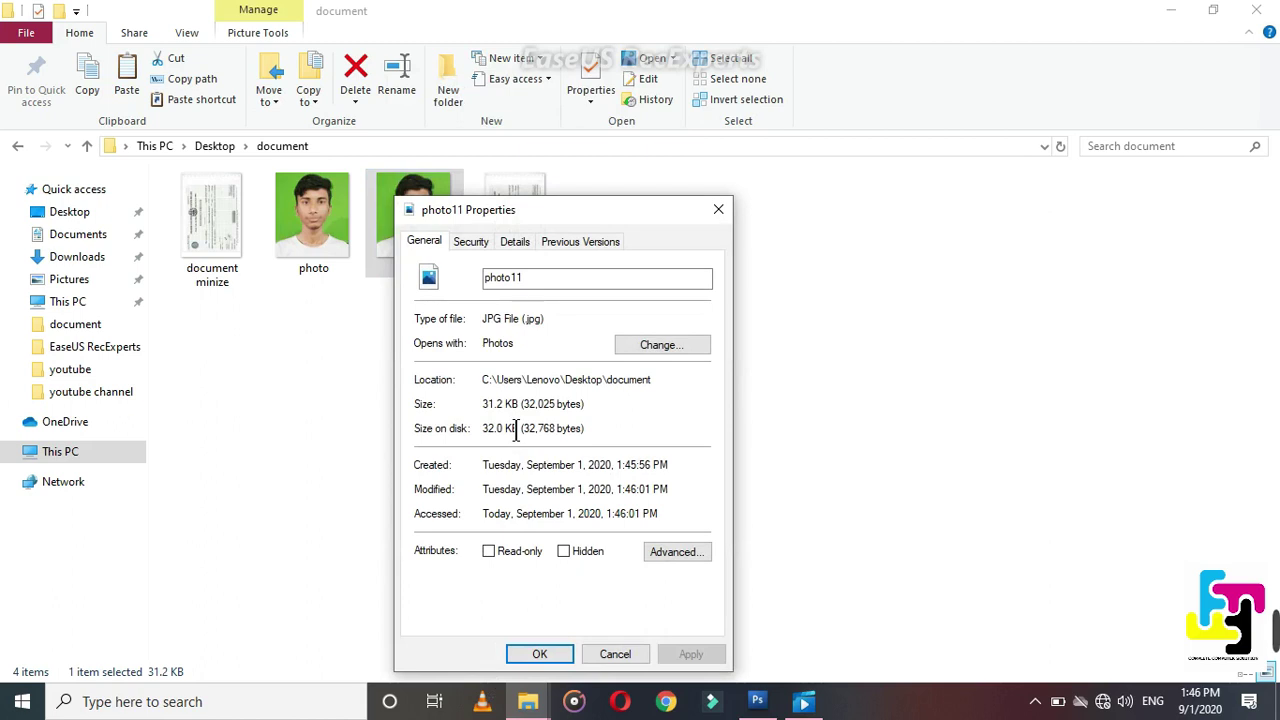
left_click(537, 654)
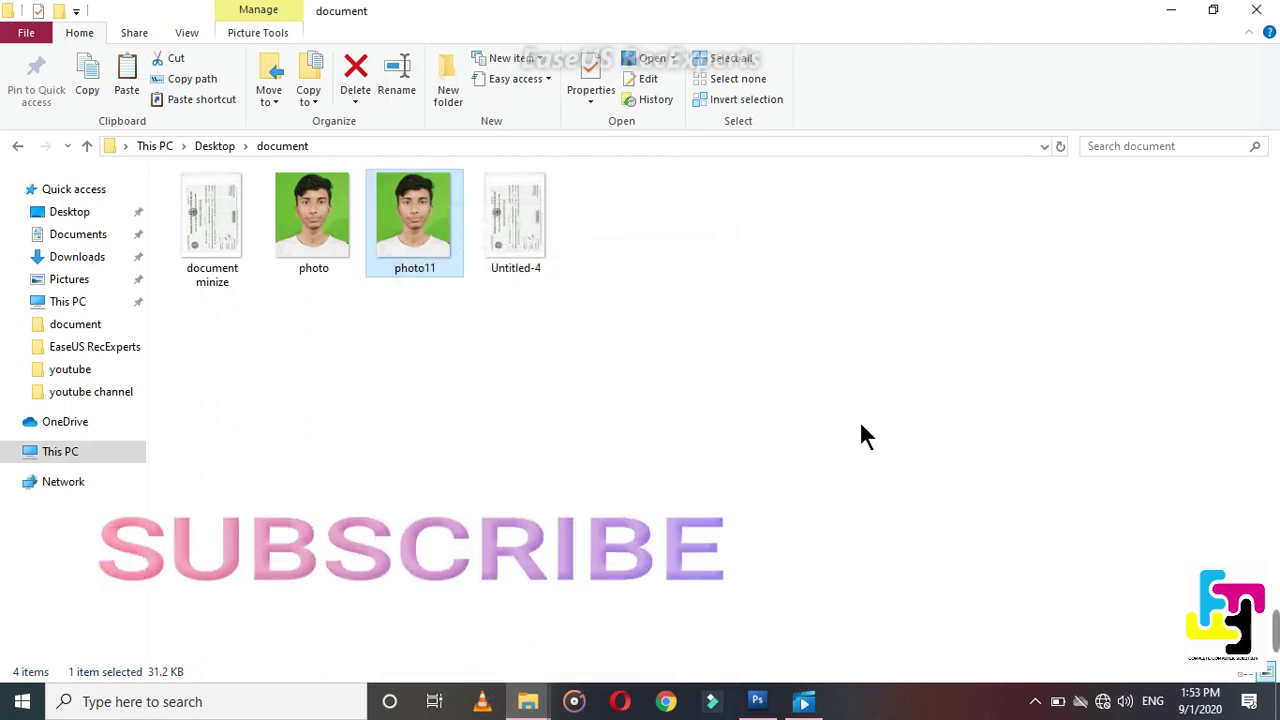